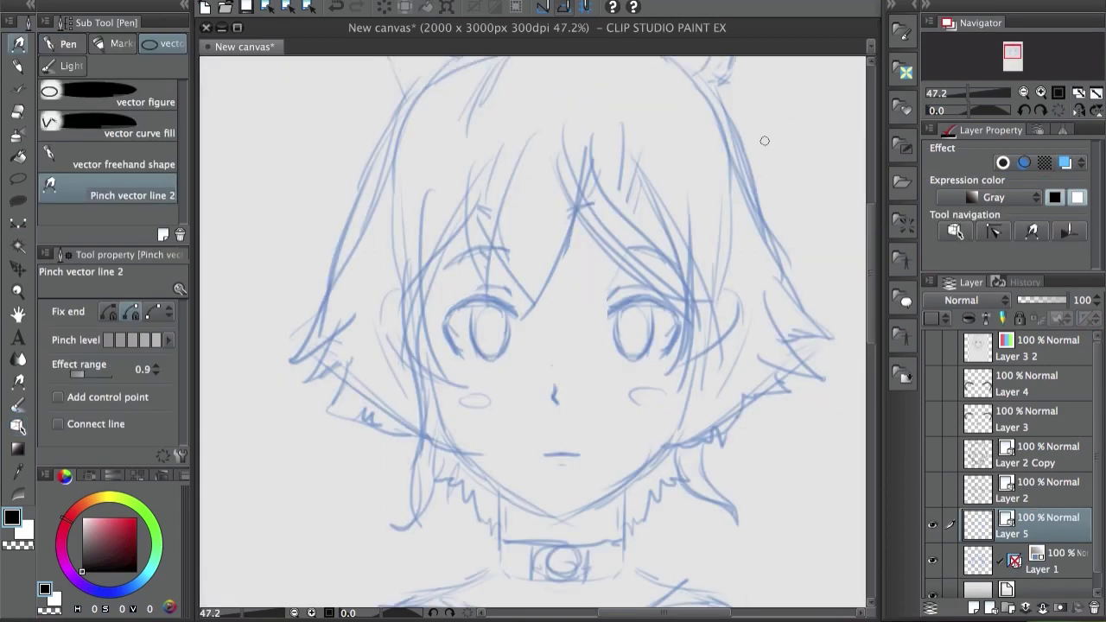
Step: Try a freehand G-pen stroke from the hair toward the face, and undo it
{"action": "left_click_drag", "start_coordinate": [766, 142], "coordinate": [760, 136]}
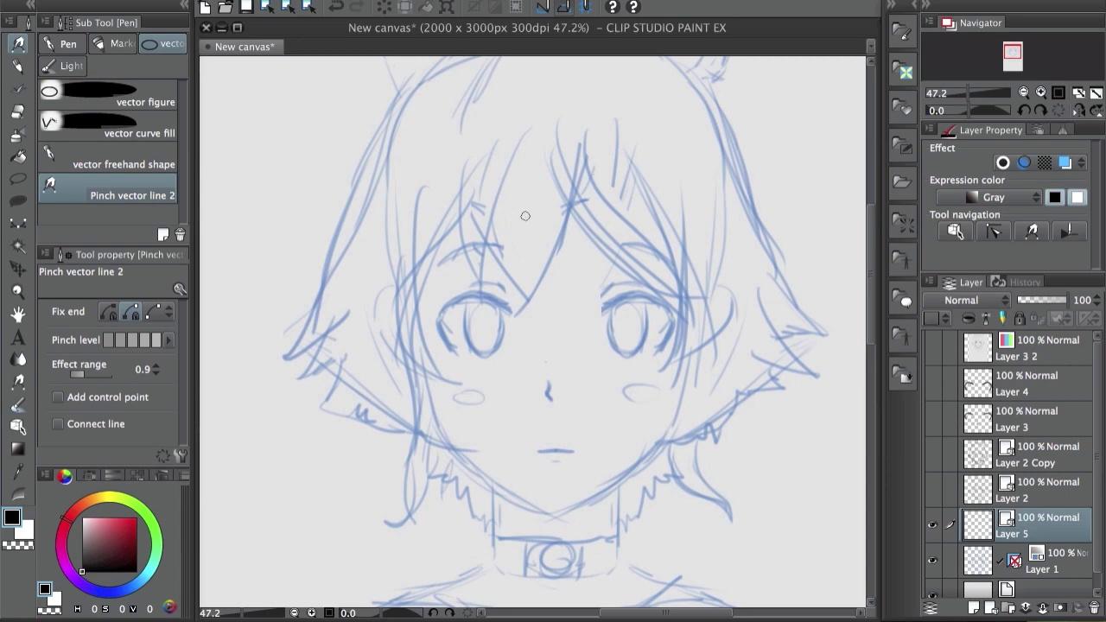
{"action": "key", "text": "p"}
{"action": "mouse_move", "coordinate": [586, 136]}
{"action": "left_mouse_down"}
{"action": "mouse_move", "coordinate": [513, 177]}
{"action": "mouse_move", "coordinate": [542, 222]}
{"action": "mouse_move", "coordinate": [436, 223]}
{"action": "mouse_move", "coordinate": [533, 252]}
{"action": "mouse_move", "coordinate": [458, 342]}
{"action": "left_mouse_up"}
{"action": "key", "text": "ctrl+z"}
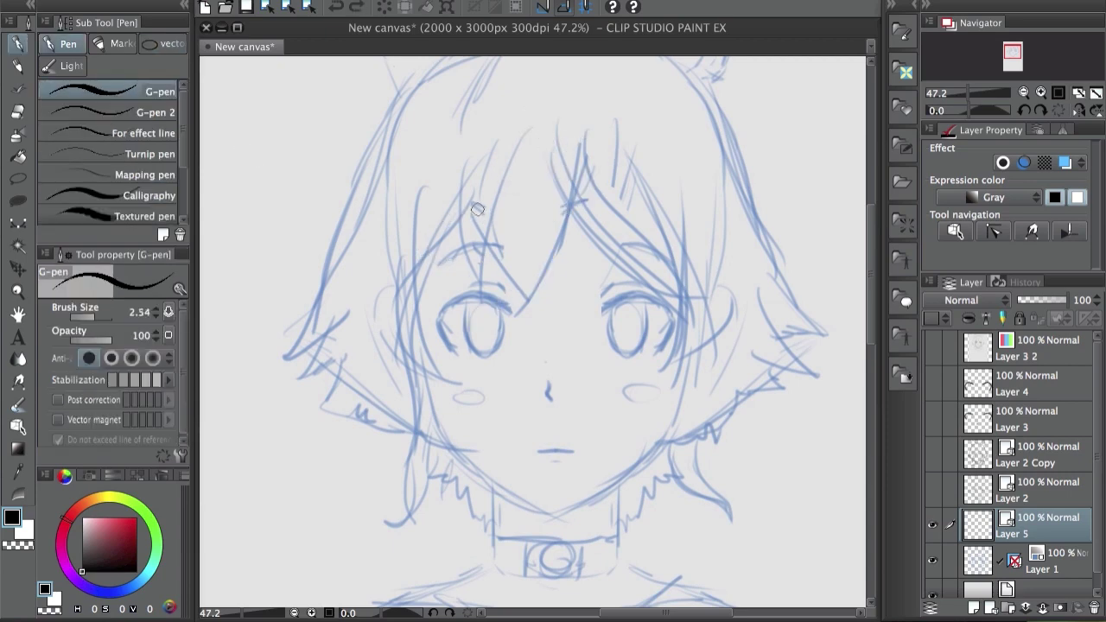
Step: Try drawing a looping continuous curve around the bangs and forehead, and undo it
{"action": "key", "text": "u"}
{"action": "left_click", "coordinate": [388, 184]}
{"action": "left_click", "coordinate": [489, 147]}
{"action": "left_click", "coordinate": [582, 264]}
{"action": "left_click", "coordinate": [458, 323]}
{"action": "left_click", "coordinate": [357, 252]}
{"action": "double_click", "coordinate": [368, 279]}
{"action": "key", "text": "ctrl+z"}
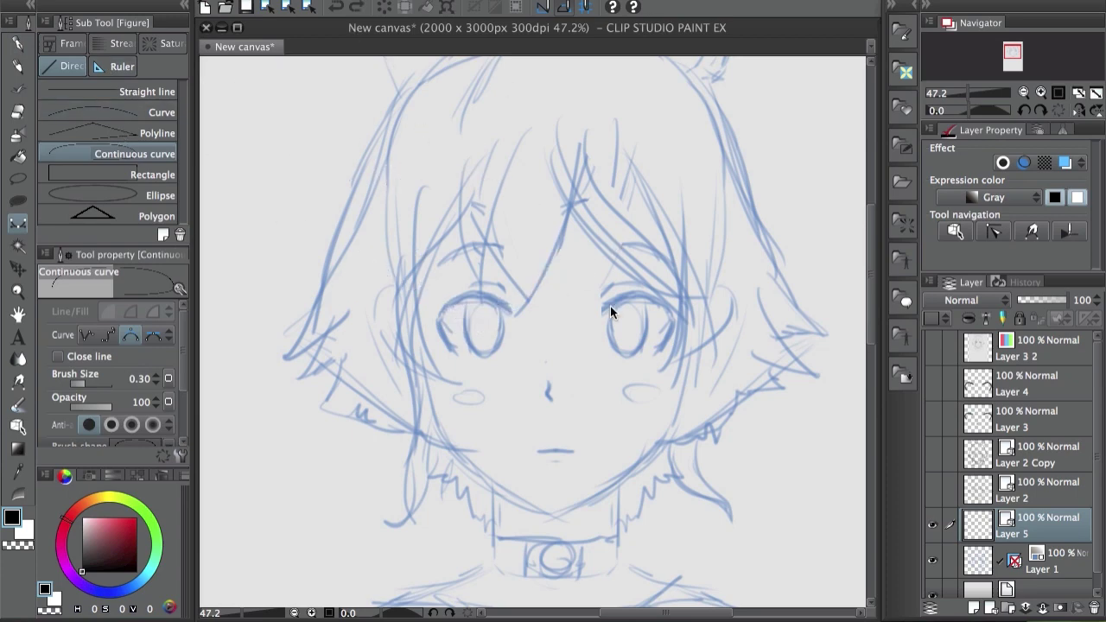
Step: Draw a winding S-shaped G-pen stroke across the hair and move the whole vector line down over the forehead
{"action": "key", "text": "p"}
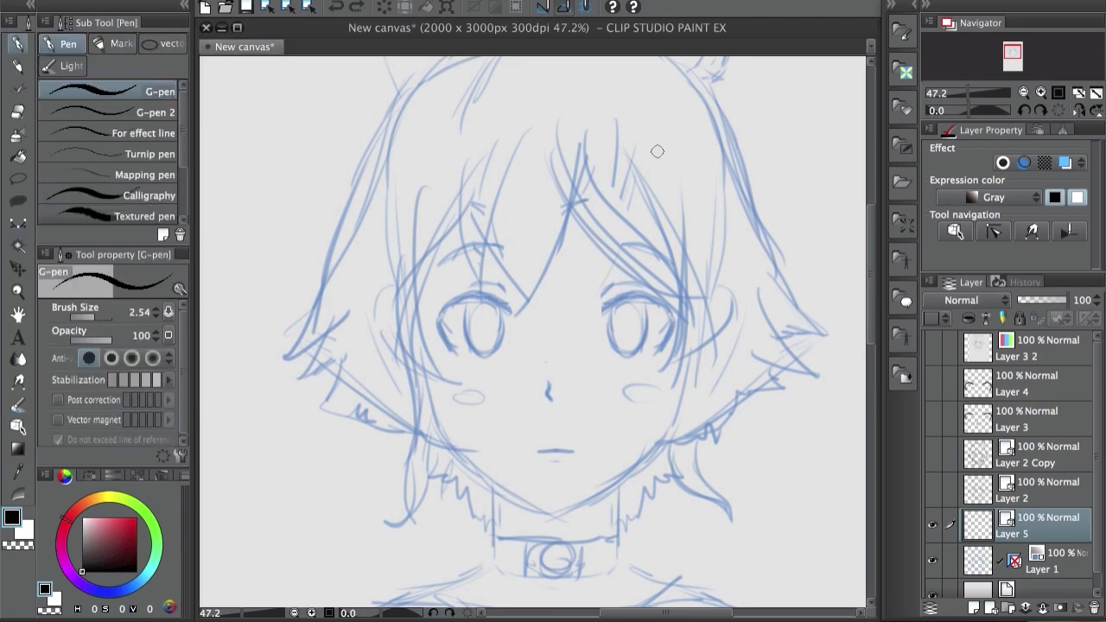
{"action": "mouse_move", "coordinate": [634, 118]}
{"action": "left_mouse_down"}
{"action": "mouse_move", "coordinate": [548, 130]}
{"action": "mouse_move", "coordinate": [359, 226]}
{"action": "mouse_move", "coordinate": [355, 279]}
{"action": "left_mouse_up"}
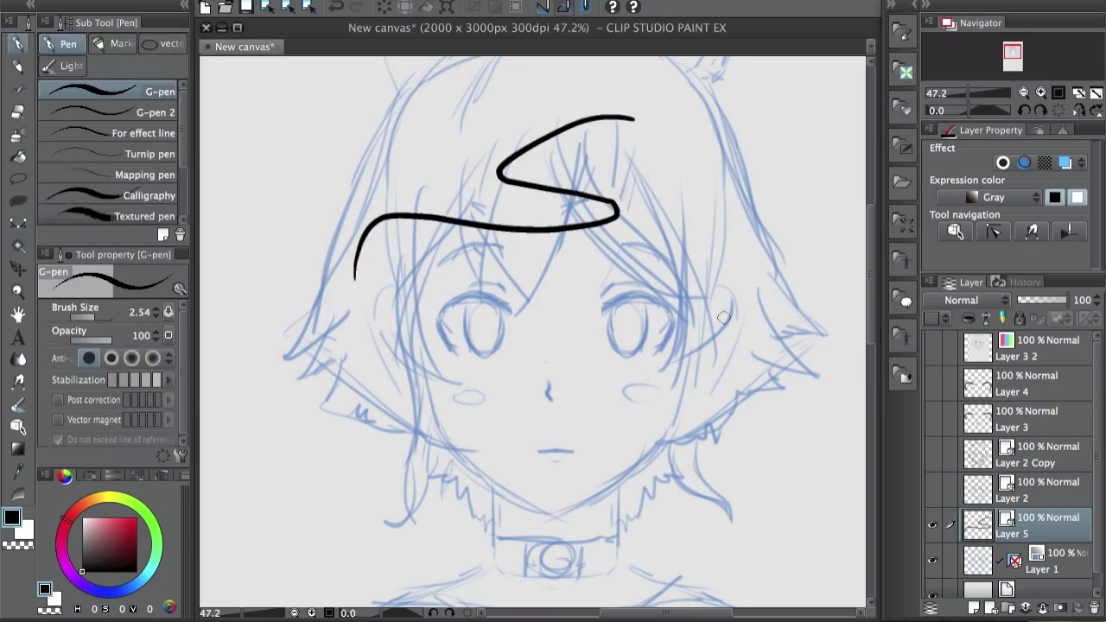
{"action": "left_click", "coordinate": [618, 216], "text": "super"}
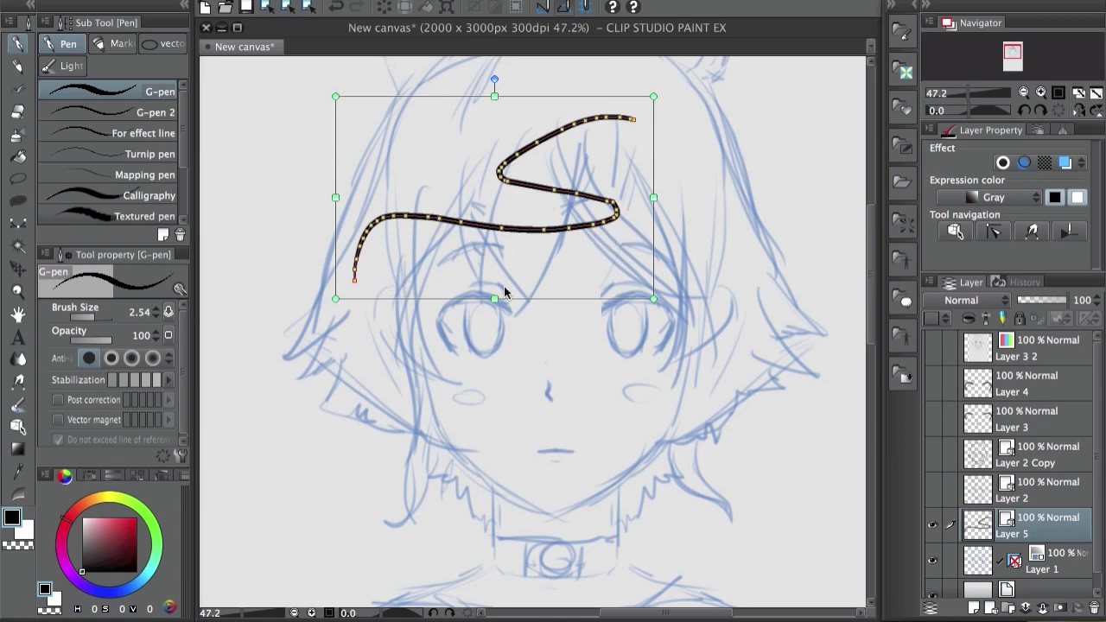
{"action": "left_click_drag", "start_coordinate": [449, 246], "coordinate": [446, 312]}
{"action": "left_click", "coordinate": [614, 282]}
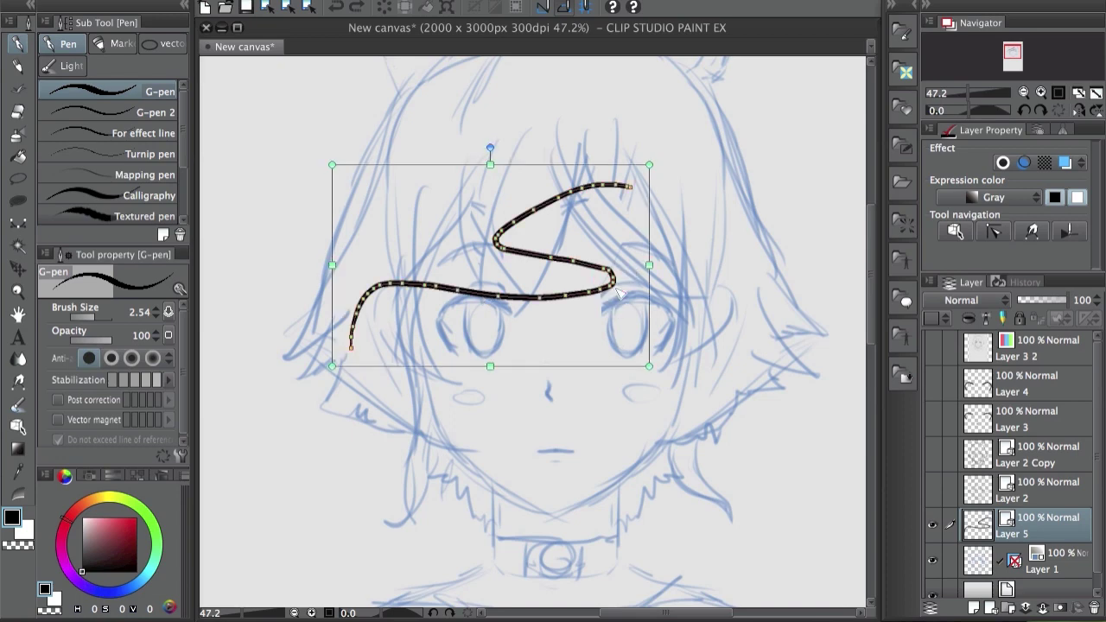
{"action": "left_click", "coordinate": [650, 216], "text": "super"}
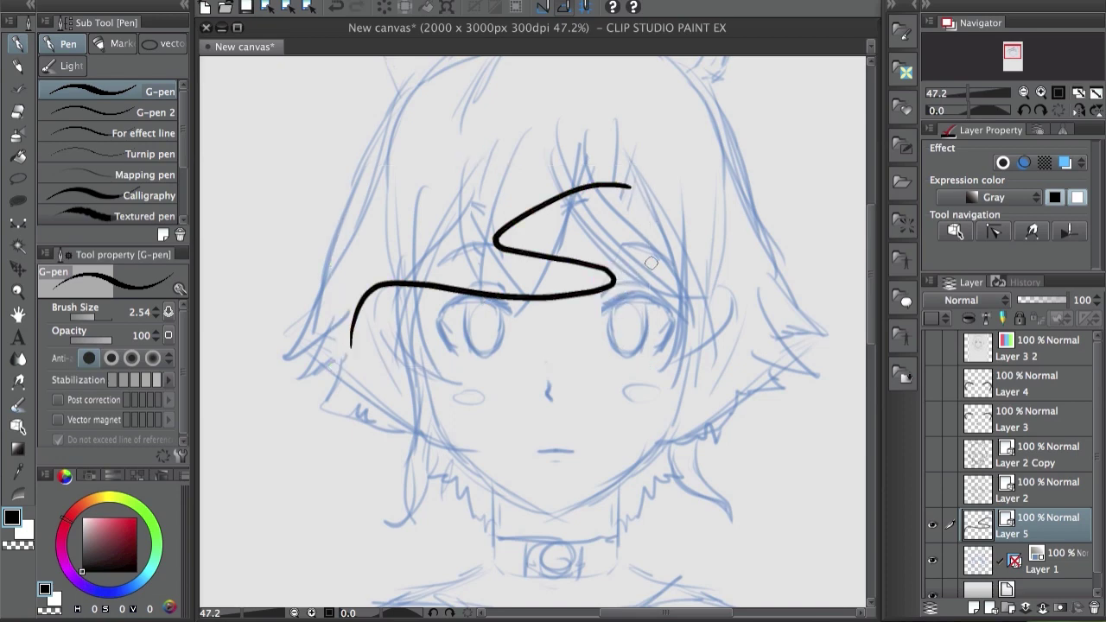
Step: Enlarge the S-shaped vector line with its transform handles and reposition it over the face
{"action": "left_click", "coordinate": [615, 278], "text": "super"}
{"action": "left_click_drag", "start_coordinate": [651, 165], "coordinate": [755, 92]}
{"action": "left_click", "coordinate": [733, 371], "text": "super"}
{"action": "left_click_drag", "start_coordinate": [698, 239], "coordinate": [605, 269]}
{"action": "left_click_drag", "start_coordinate": [739, 156], "coordinate": [691, 153]}
Step: Try reshaping the S-shaped line by pulling a control point on its upper section upward, and undo it
{"action": "scroll", "coordinate": [610, 166], "scroll_direction": "up", "scroll_amount": 3}
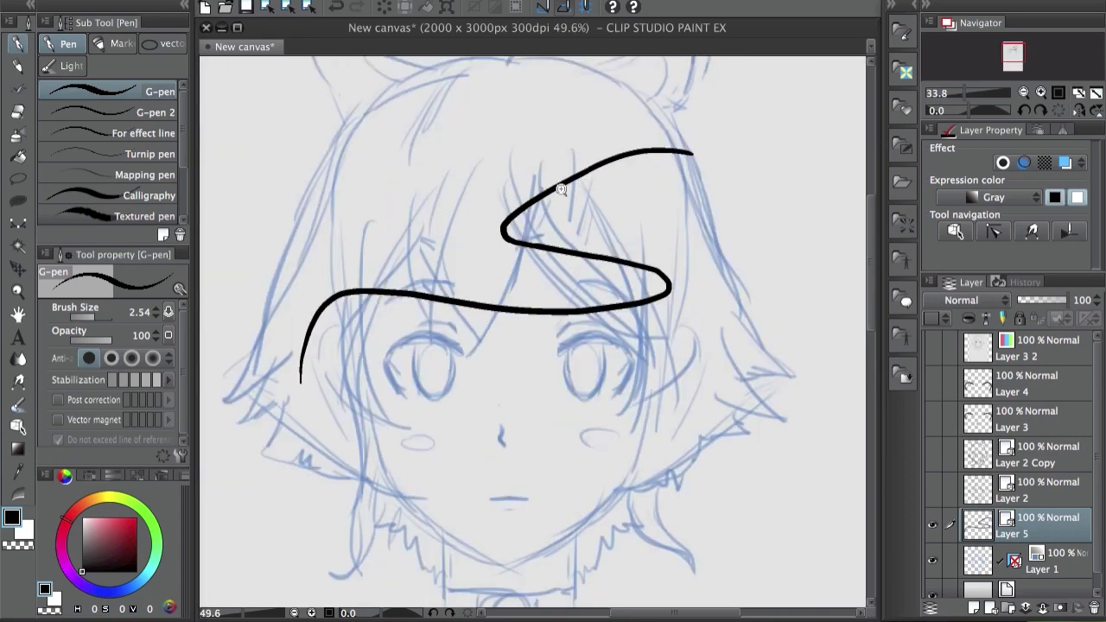
{"action": "left_click", "coordinate": [558, 184]}
{"action": "left_click_drag", "start_coordinate": [553, 183], "coordinate": [525, 136]}
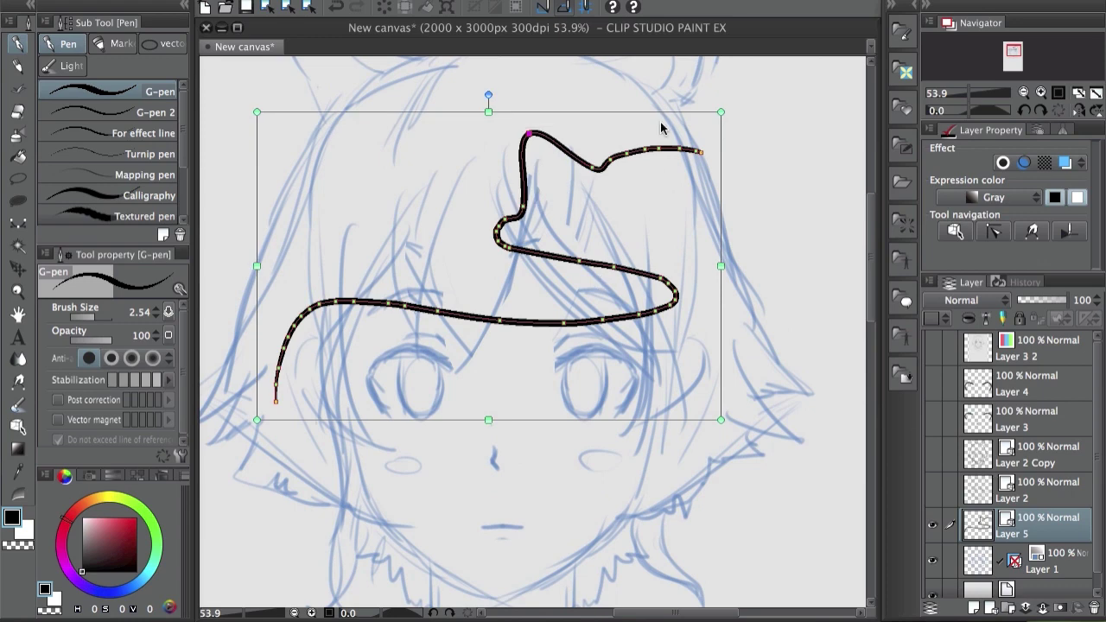
{"action": "key", "text": "ctrl+z"}
{"action": "scroll", "coordinate": [692, 301], "scroll_direction": "down", "scroll_amount": 2}
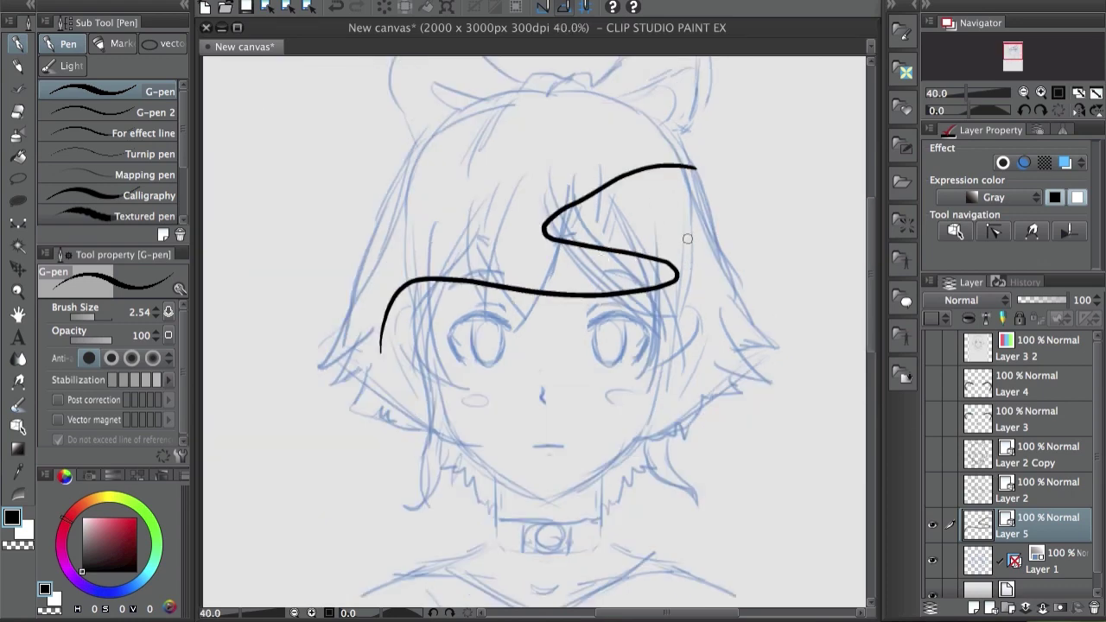
{"action": "left_click", "coordinate": [575, 206], "text": "ctrl"}
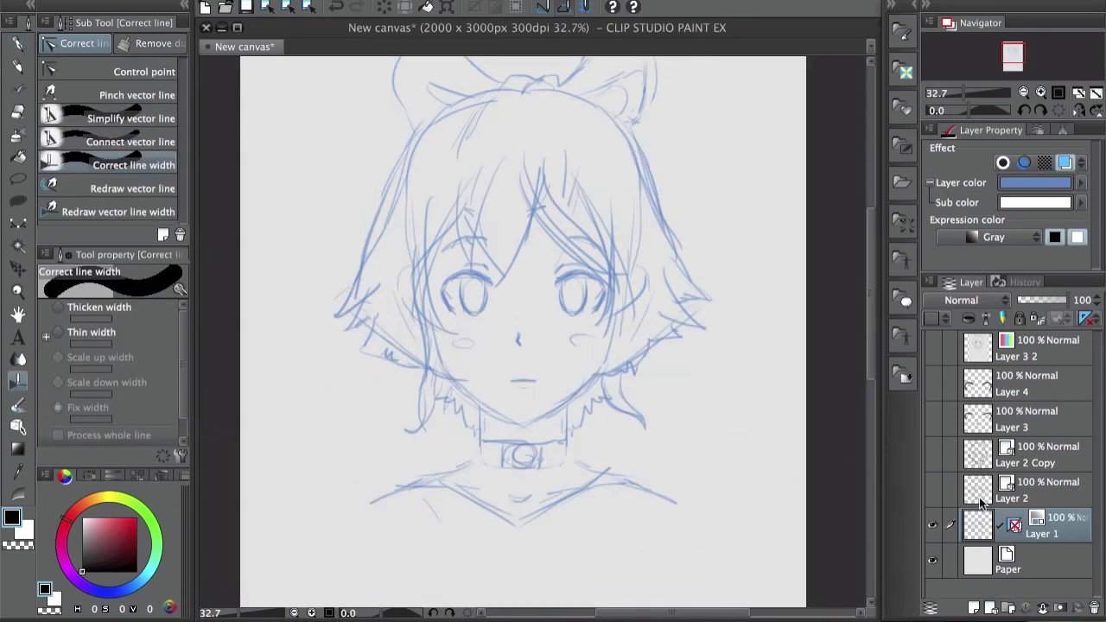
Step: Show the inked line art on Layer 2
{"action": "left_click", "coordinate": [927, 496]}
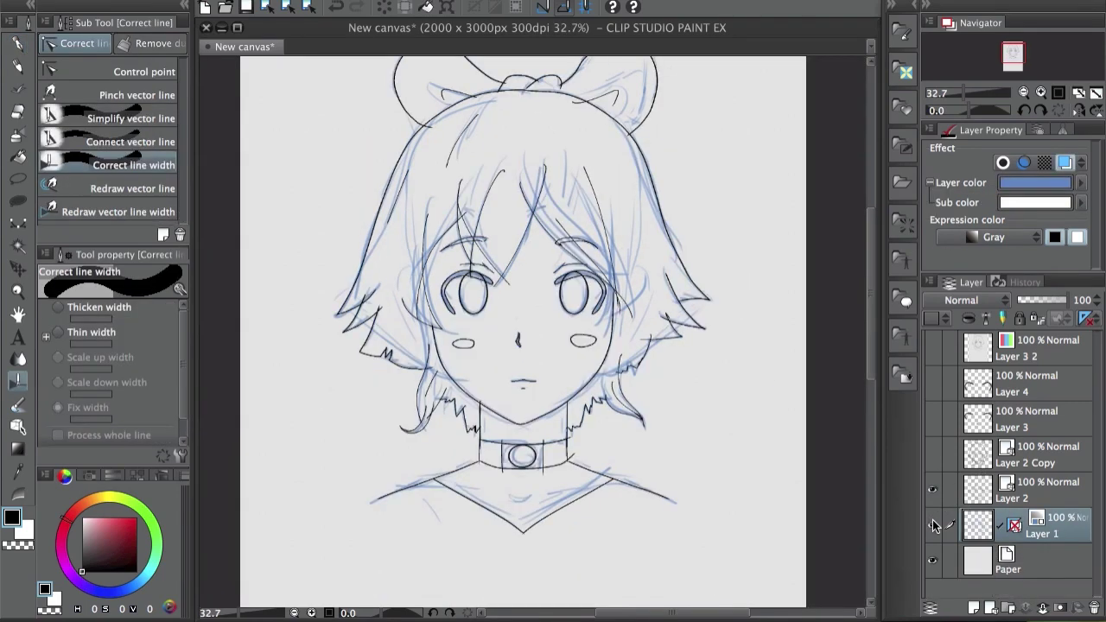
{"action": "scroll", "coordinate": [715, 277], "scroll_direction": "down", "scroll_amount": 1}
{"action": "scroll", "coordinate": [714, 277], "scroll_direction": "down", "scroll_amount": 1}
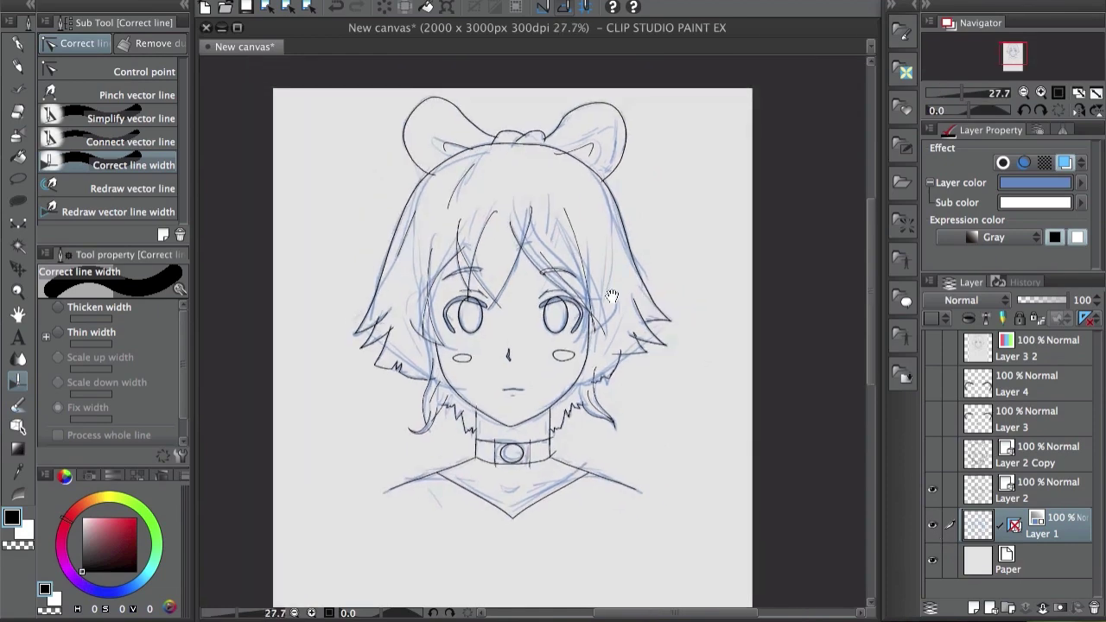
{"action": "scroll", "coordinate": [714, 276], "scroll_direction": "up", "scroll_amount": 3}
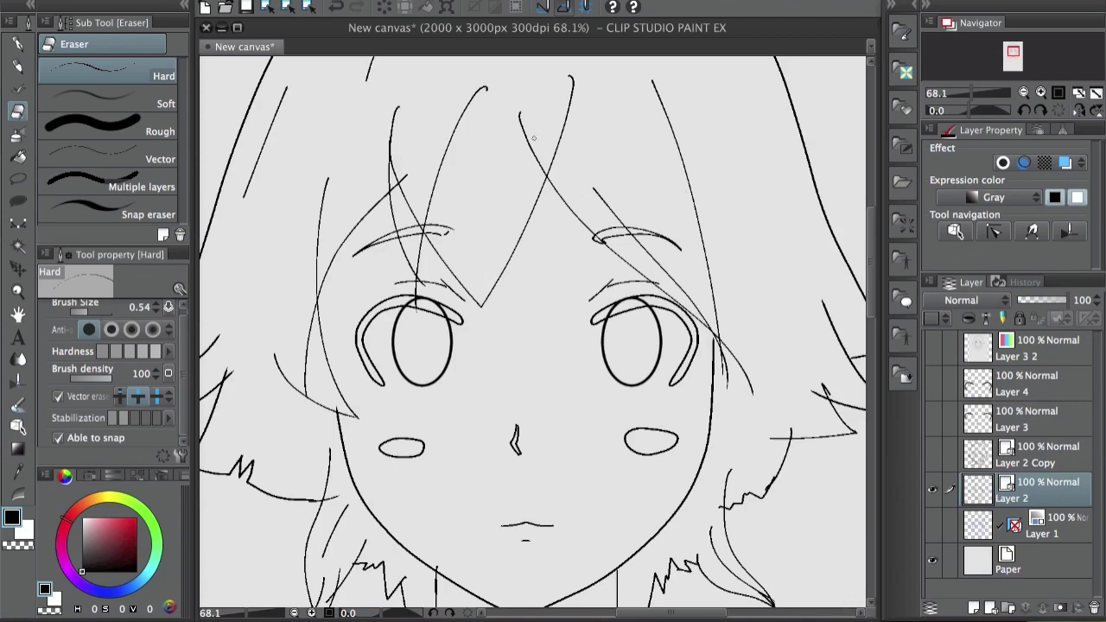
Step: Erase the overlapping upper end of the bang strand up to its intersection with the central bang line
{"action": "scroll", "coordinate": [500, 191], "scroll_direction": "up", "scroll_amount": 4}
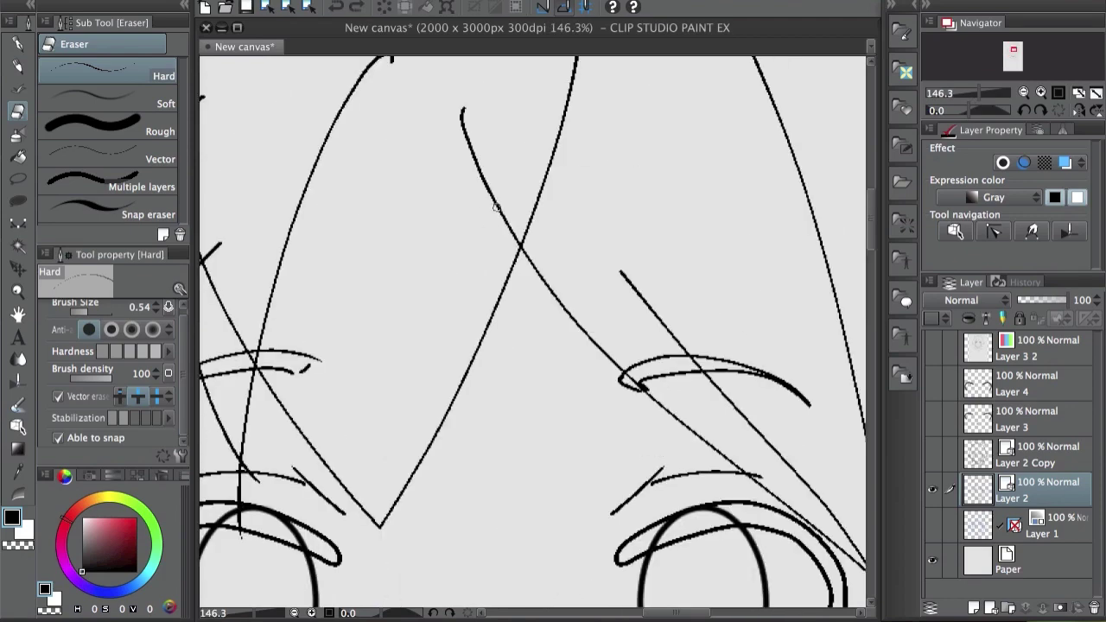
{"action": "left_click_drag", "start_coordinate": [505, 190], "coordinate": [475, 214]}
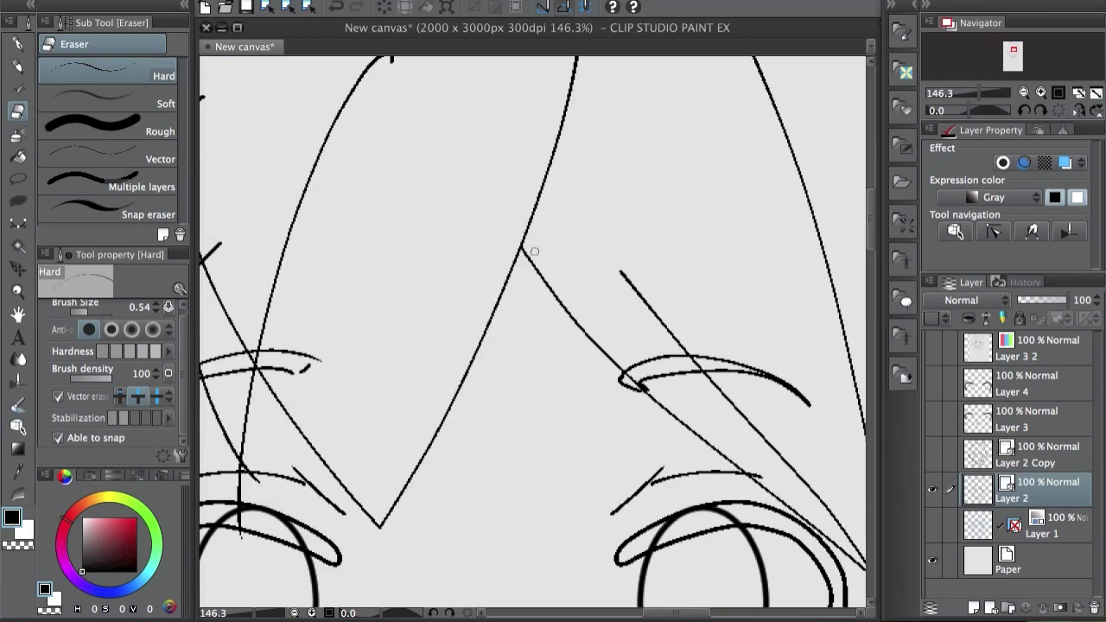
{"action": "left_click_drag", "start_coordinate": [366, 317], "coordinate": [548, 287]}
{"action": "left_click_drag", "start_coordinate": [588, 261], "coordinate": [534, 206]}
{"action": "scroll", "coordinate": [534, 205], "scroll_direction": "down", "scroll_amount": 10}
{"action": "scroll", "coordinate": [533, 205], "scroll_direction": "right", "scroll_amount": 8}
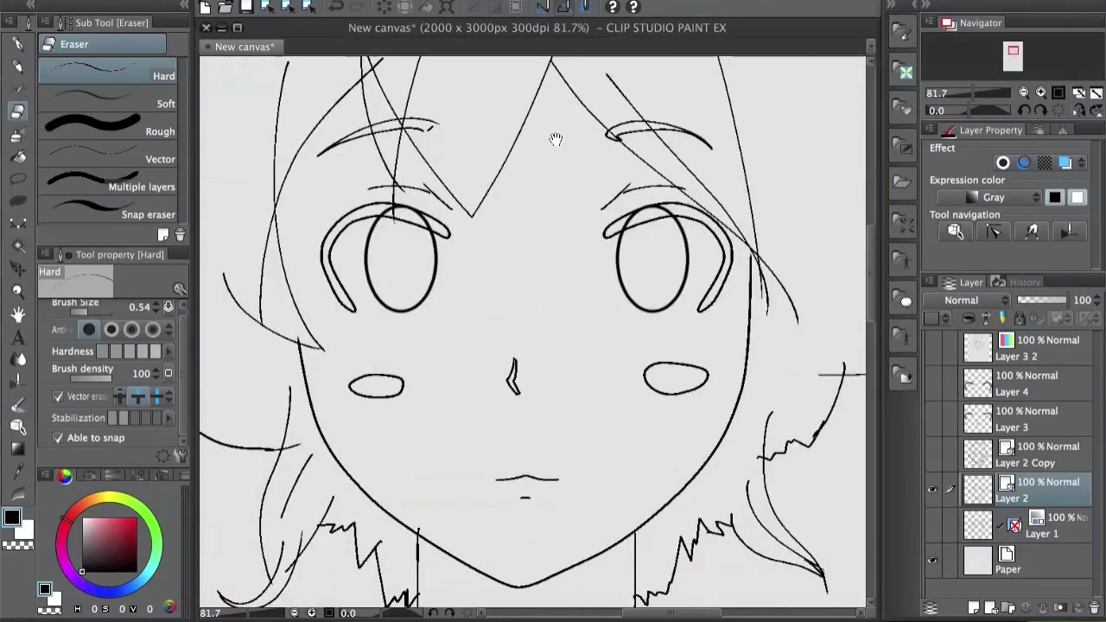
Step: Erase the overshooting line ends at the hair tips beside the cheek up to their intersections
{"action": "scroll", "coordinate": [566, 204], "scroll_direction": "up", "scroll_amount": 5}
{"action": "scroll", "coordinate": [566, 205], "scroll_direction": "right", "scroll_amount": 5}
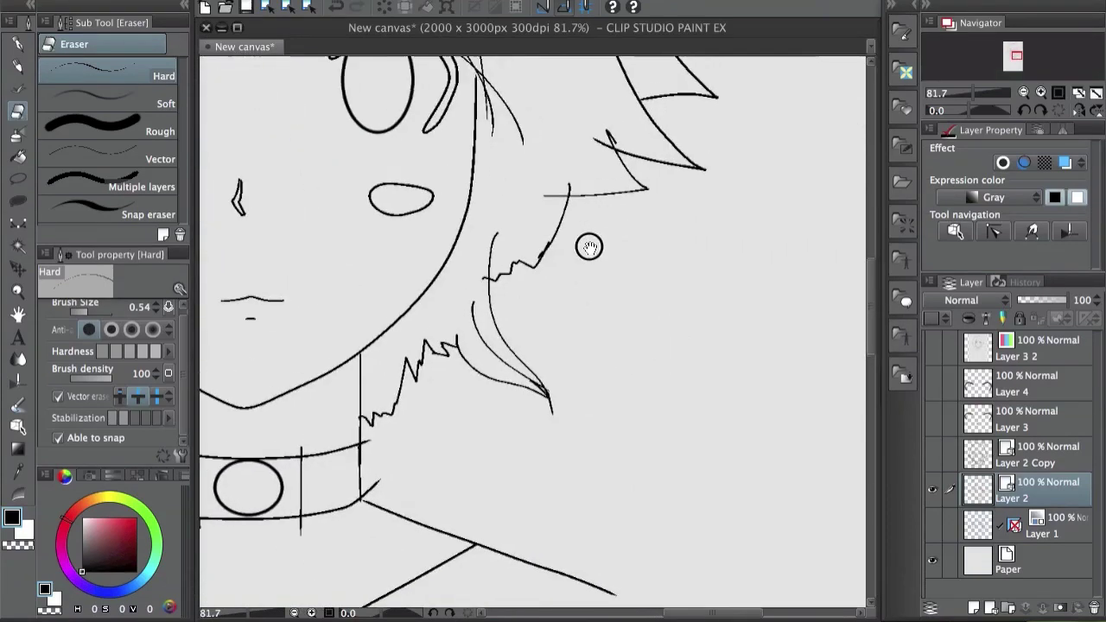
{"action": "scroll", "coordinate": [643, 261], "scroll_direction": "up", "scroll_amount": 5}
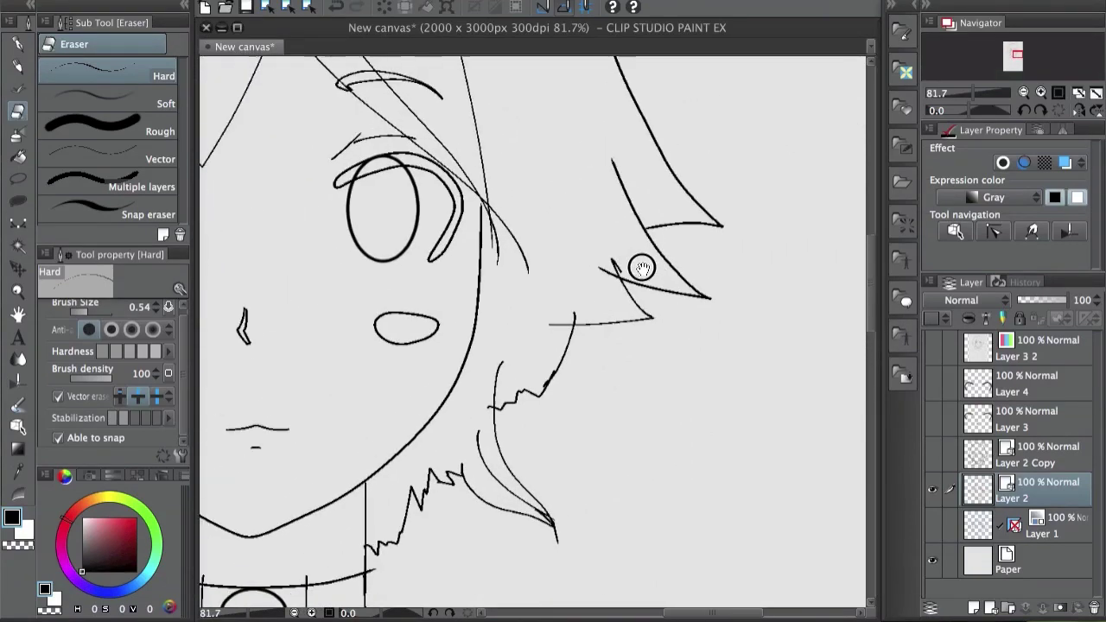
{"action": "left_click", "coordinate": [610, 261]}
{"action": "left_click", "coordinate": [539, 352]}
{"action": "scroll", "coordinate": [559, 324], "scroll_direction": "down", "scroll_amount": 5}
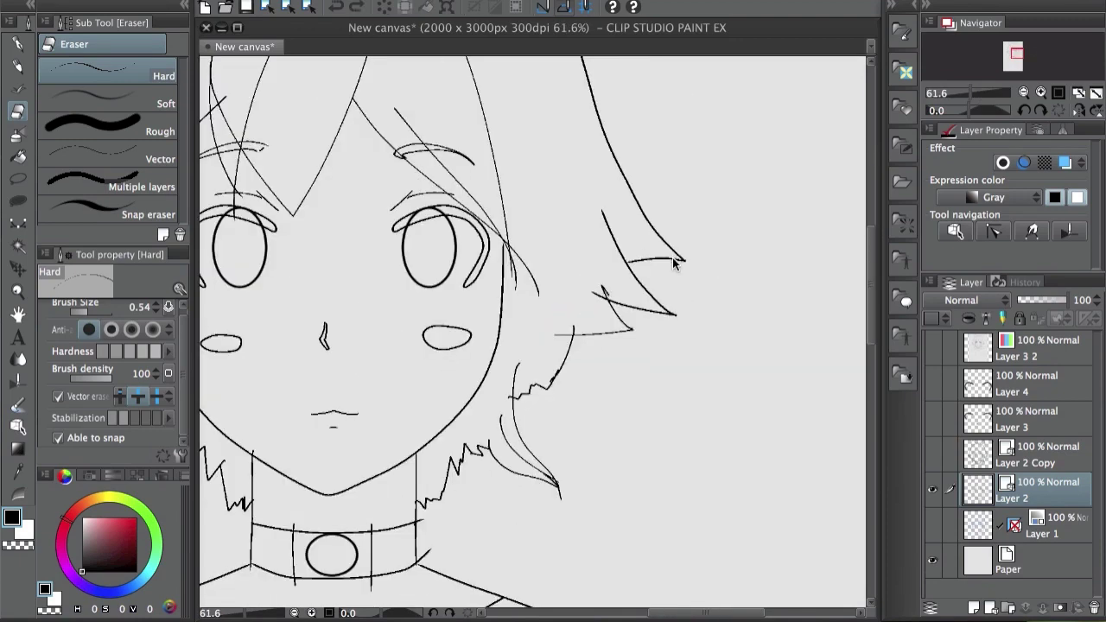
{"action": "scroll", "coordinate": [578, 322], "scroll_direction": "up", "scroll_amount": 5}
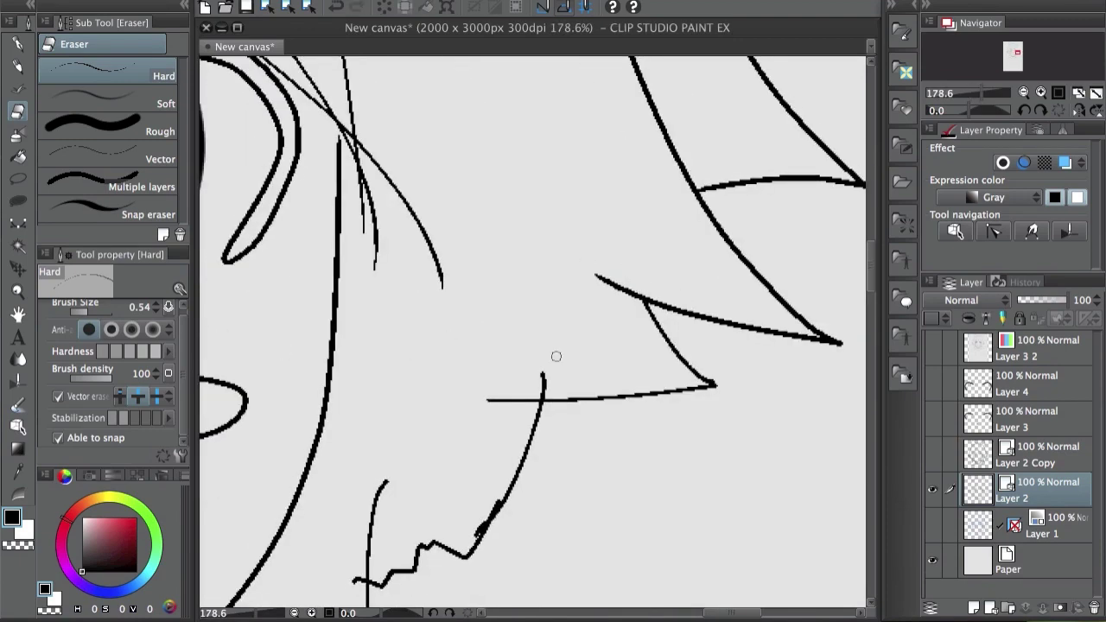
{"action": "left_click_drag", "start_coordinate": [571, 373], "coordinate": [736, 138]}
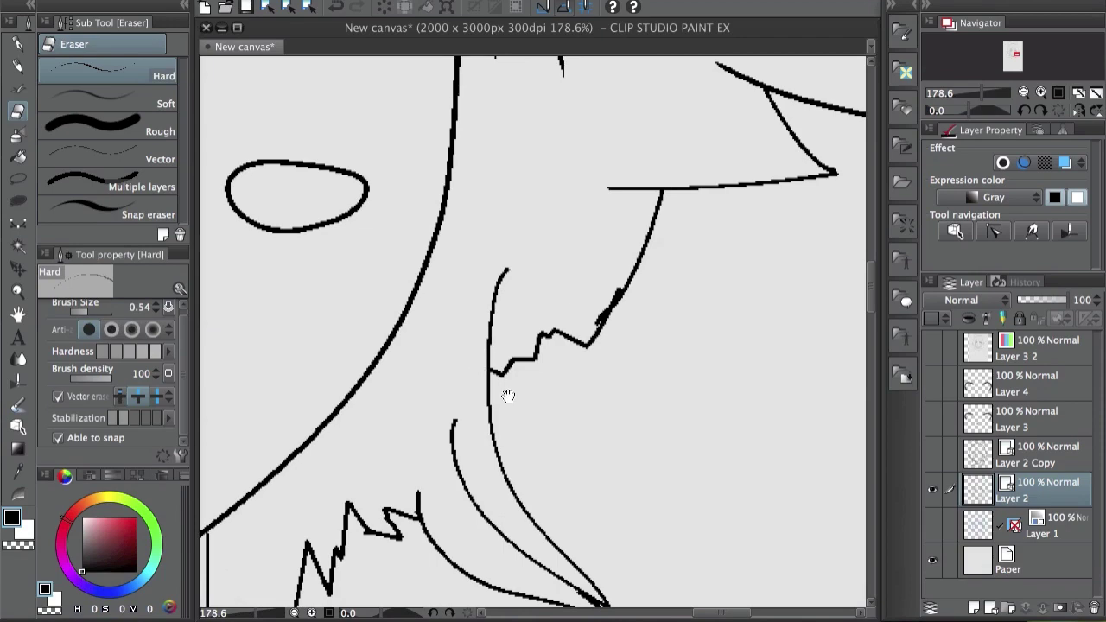
Step: Erase the end of the inner ear line that overshoots the top outline of the head
{"action": "scroll", "coordinate": [611, 230], "scroll_direction": "down", "scroll_amount": 5}
{"action": "left_click_drag", "start_coordinate": [610, 230], "coordinate": [605, 436]}
{"action": "left_click_drag", "start_coordinate": [568, 230], "coordinate": [568, 291]}
{"action": "scroll", "coordinate": [552, 260], "scroll_direction": "up", "scroll_amount": 3}
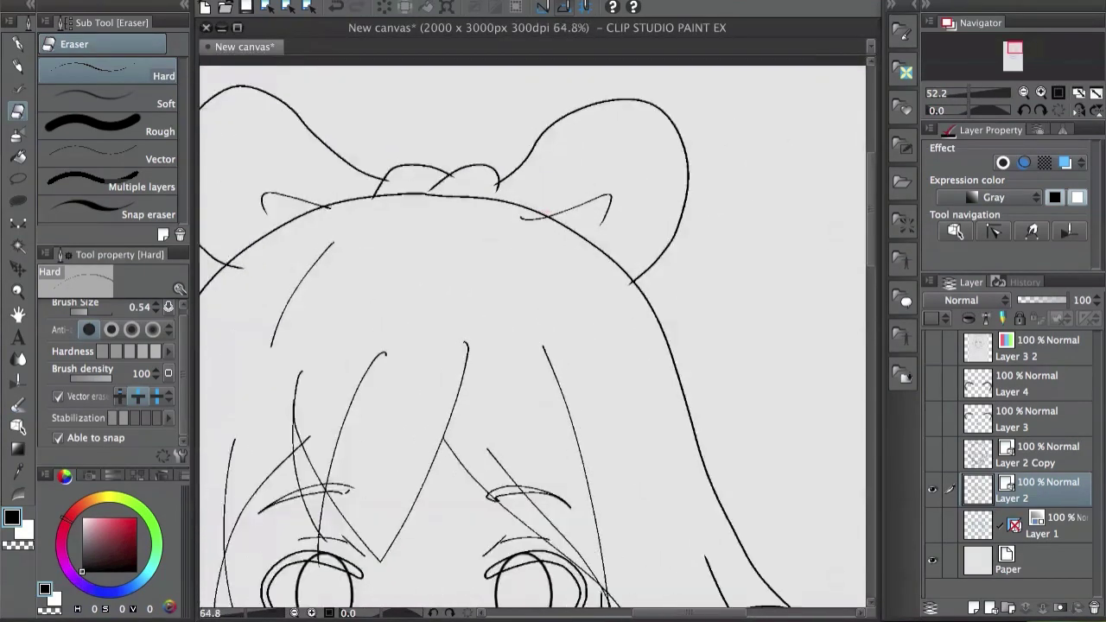
{"action": "left_click", "coordinate": [544, 225]}
{"action": "left_click_drag", "start_coordinate": [521, 243], "coordinate": [712, 275]}
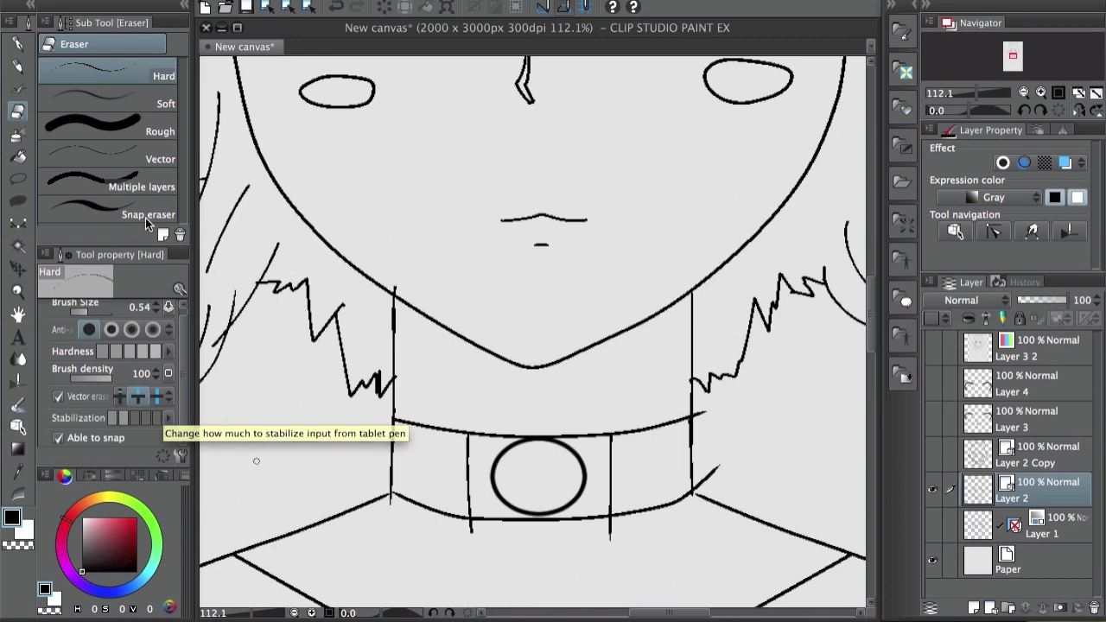
Step: Set the vector eraser to Erase up to intersection and trim the neck line protruding above the jaw
{"action": "left_click", "coordinate": [166, 397]}
{"action": "left_click", "coordinate": [161, 399]}
{"action": "left_click", "coordinate": [167, 400]}
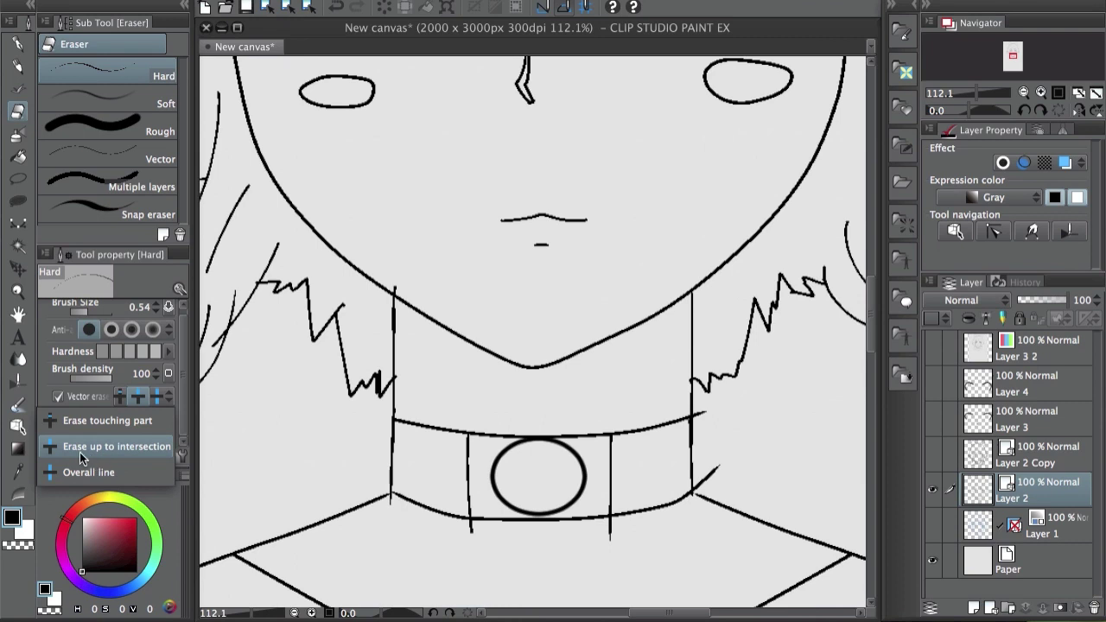
{"action": "left_click", "coordinate": [149, 452]}
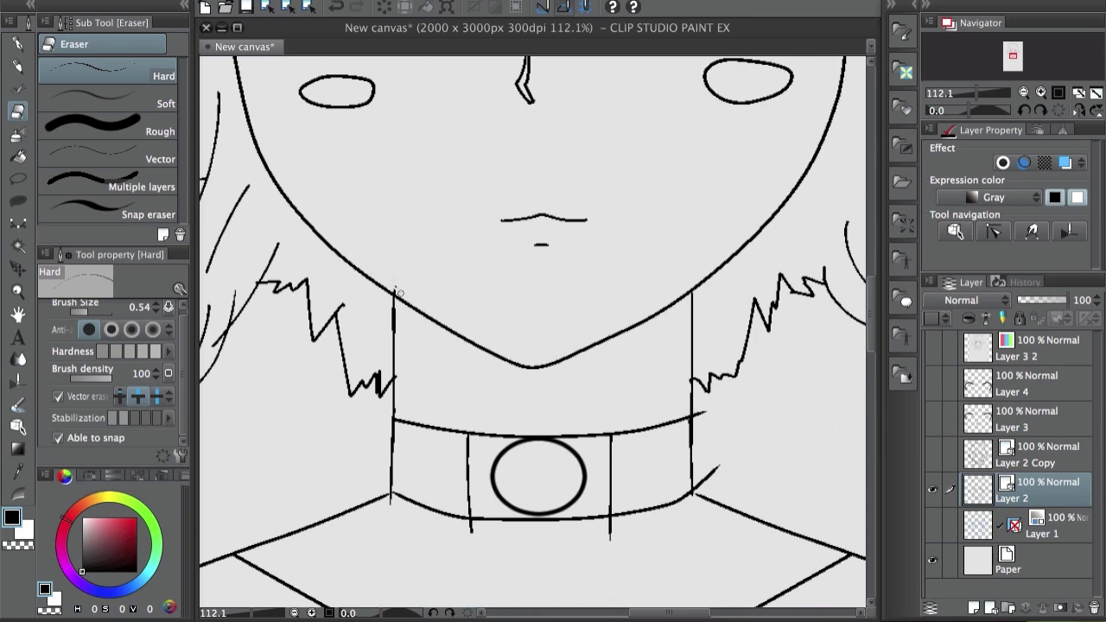
Step: Try the vector eraser's Erase touching part mode on the jaw line, and undo the erasures
{"action": "left_click", "coordinate": [170, 402]}
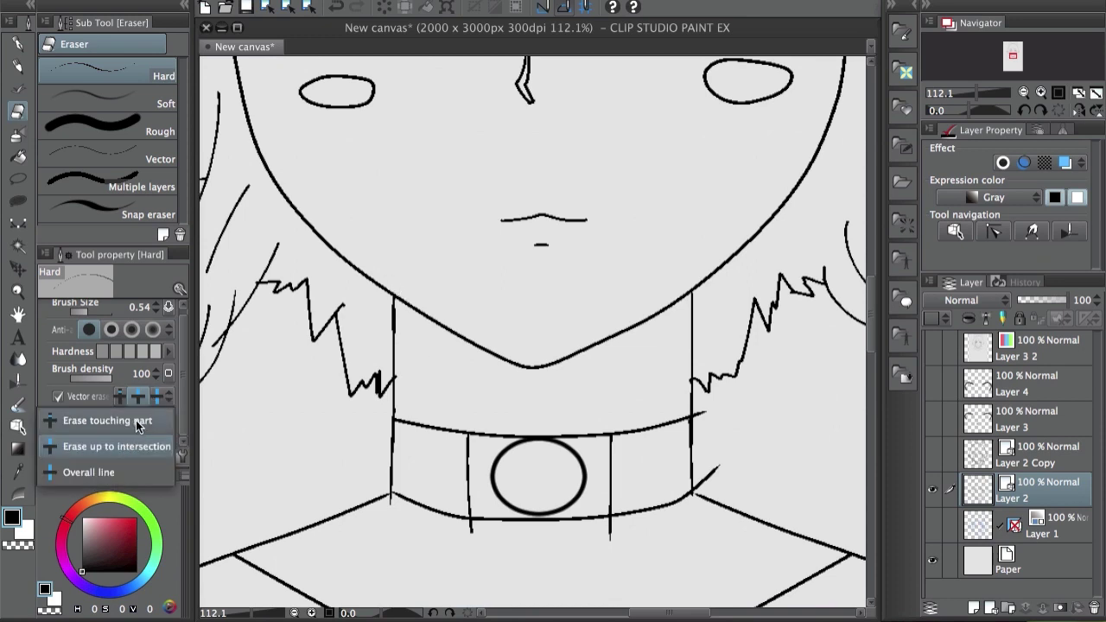
{"action": "left_click", "coordinate": [135, 420]}
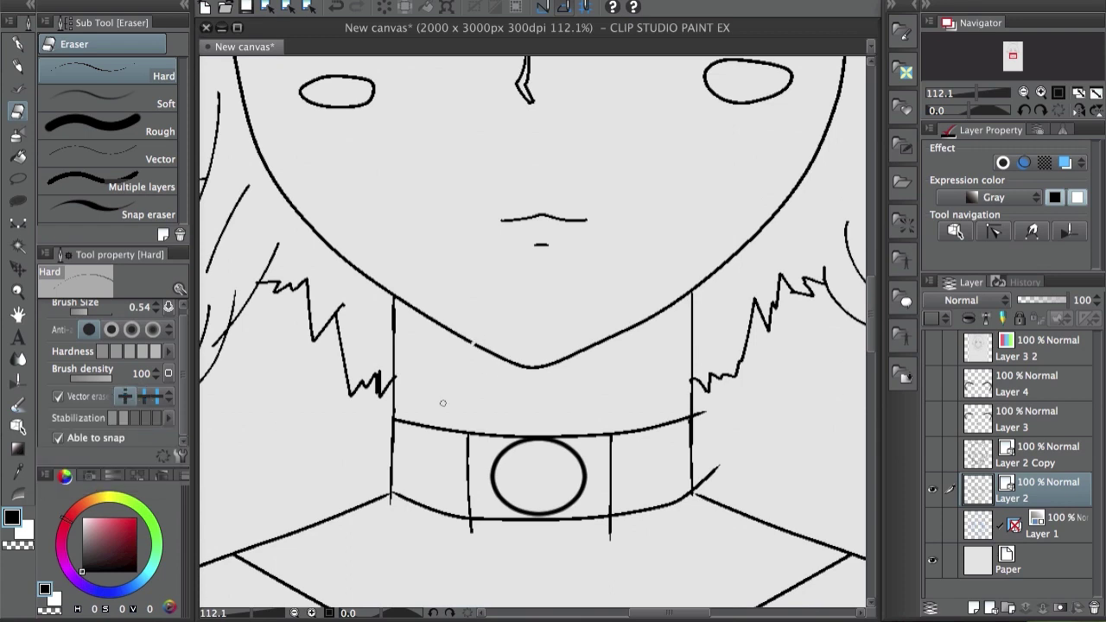
{"action": "scroll", "coordinate": [484, 352], "scroll_direction": "up", "scroll_amount": 5}
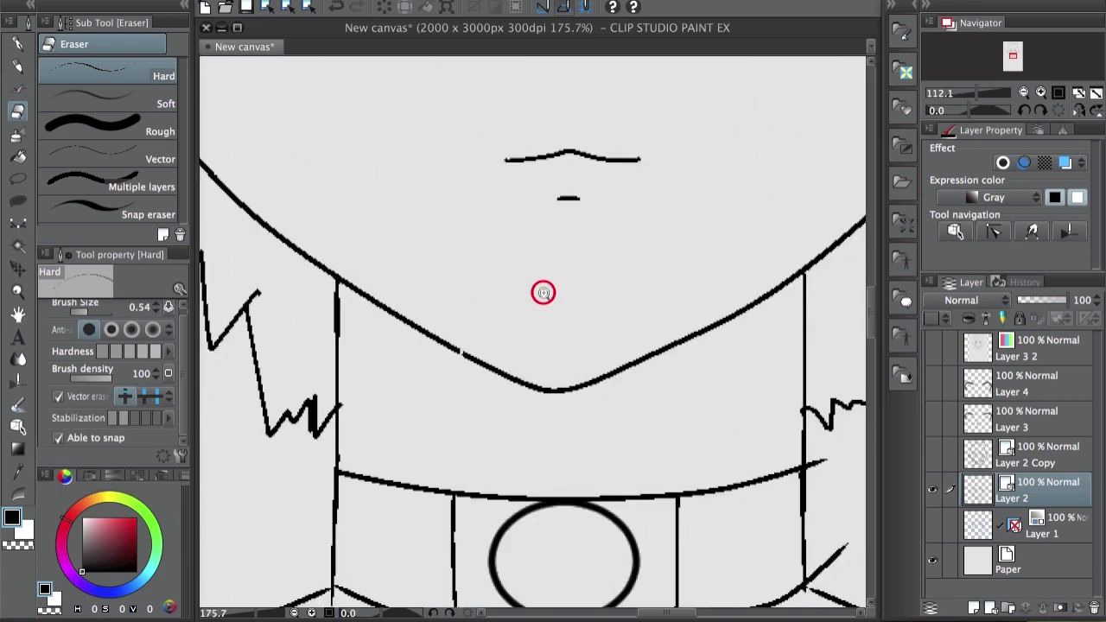
{"action": "left_click_drag", "start_coordinate": [509, 321], "coordinate": [543, 323]}
{"action": "left_click_drag", "start_coordinate": [444, 372], "coordinate": [449, 405]}
{"action": "key", "text": "super+z"}
{"action": "key", "text": "super+z"}
Step: Try the vector eraser's Overall line mode on the jaw line, restore the line, and select it to inspect its full extent
{"action": "left_click", "coordinate": [152, 397]}
{"action": "left_click_drag", "start_coordinate": [416, 336], "coordinate": [375, 382]}
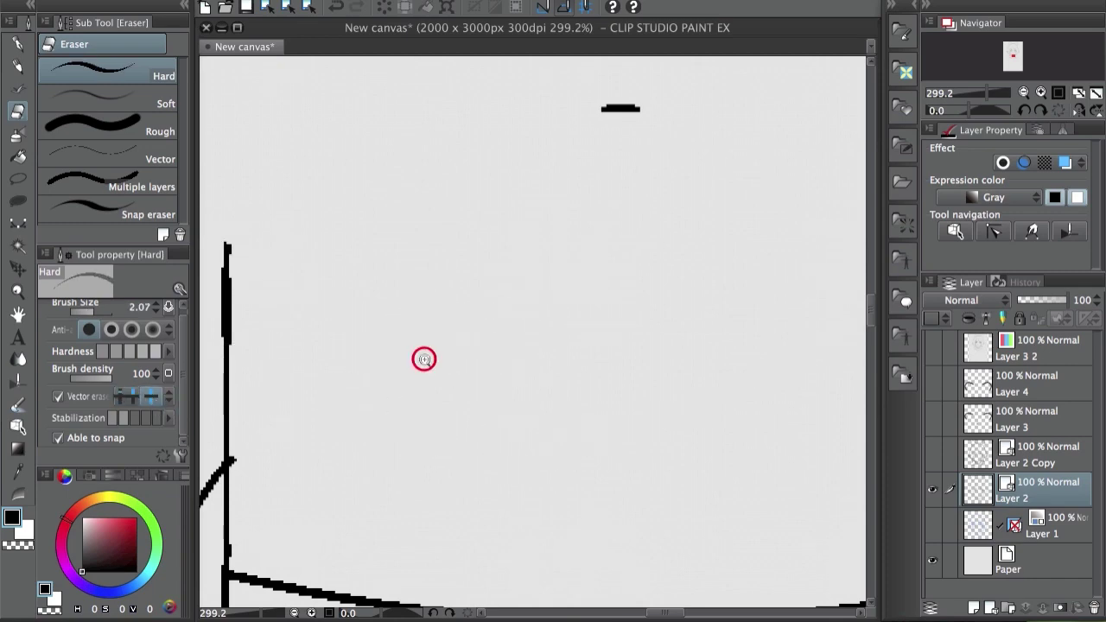
{"action": "scroll", "coordinate": [424, 358], "scroll_direction": "down", "scroll_amount": 7}
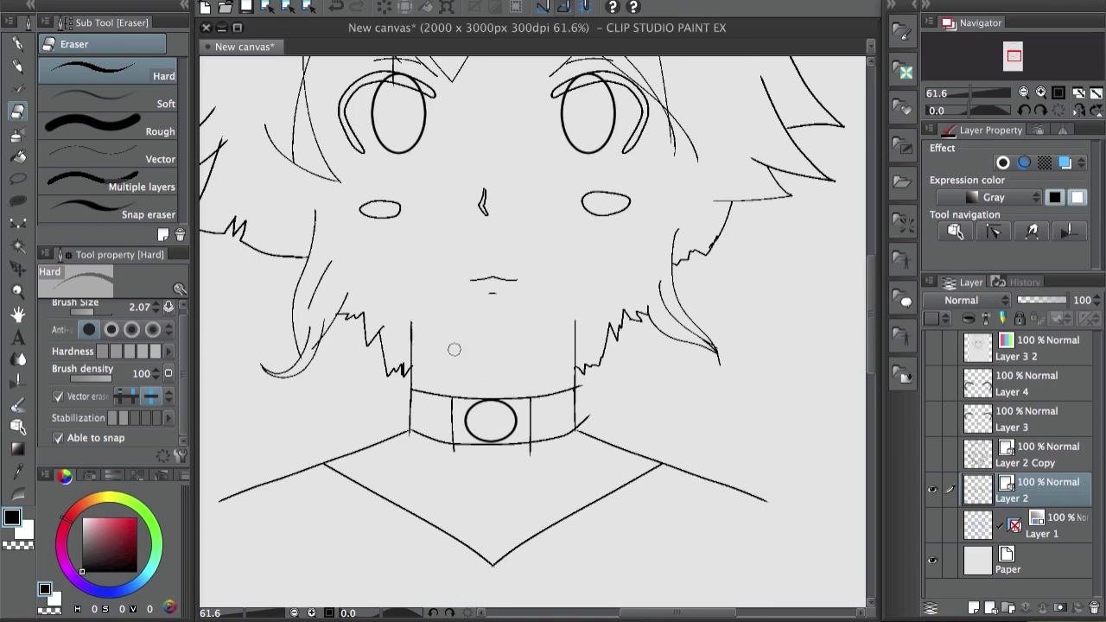
{"action": "left_click", "coordinate": [466, 354], "text": "ctrl"}
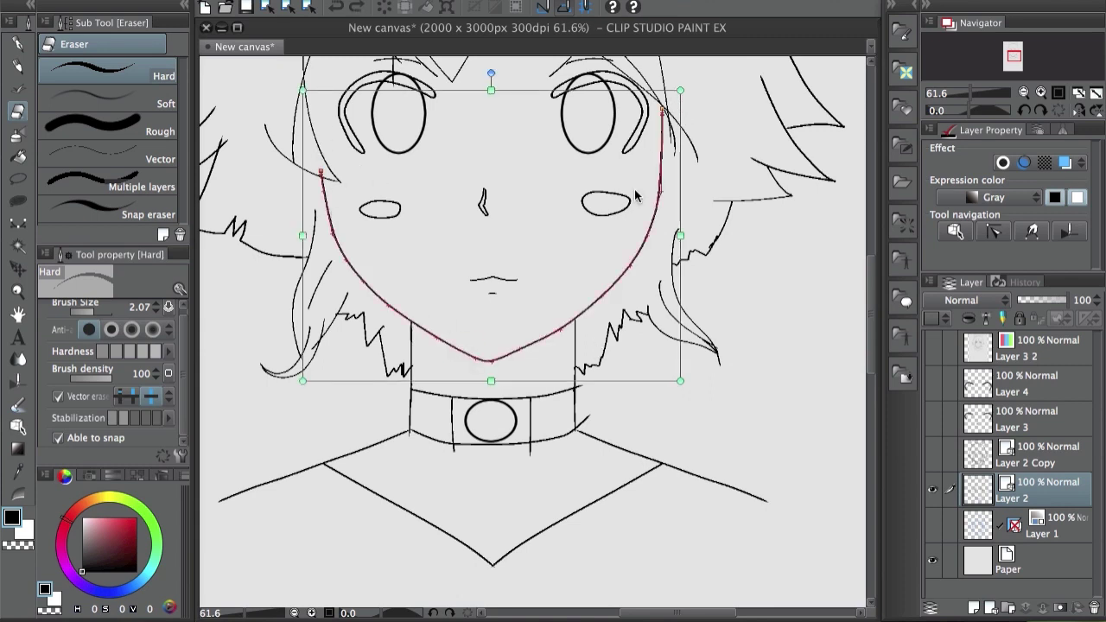
{"action": "left_click", "coordinate": [495, 361], "text": "ctrl"}
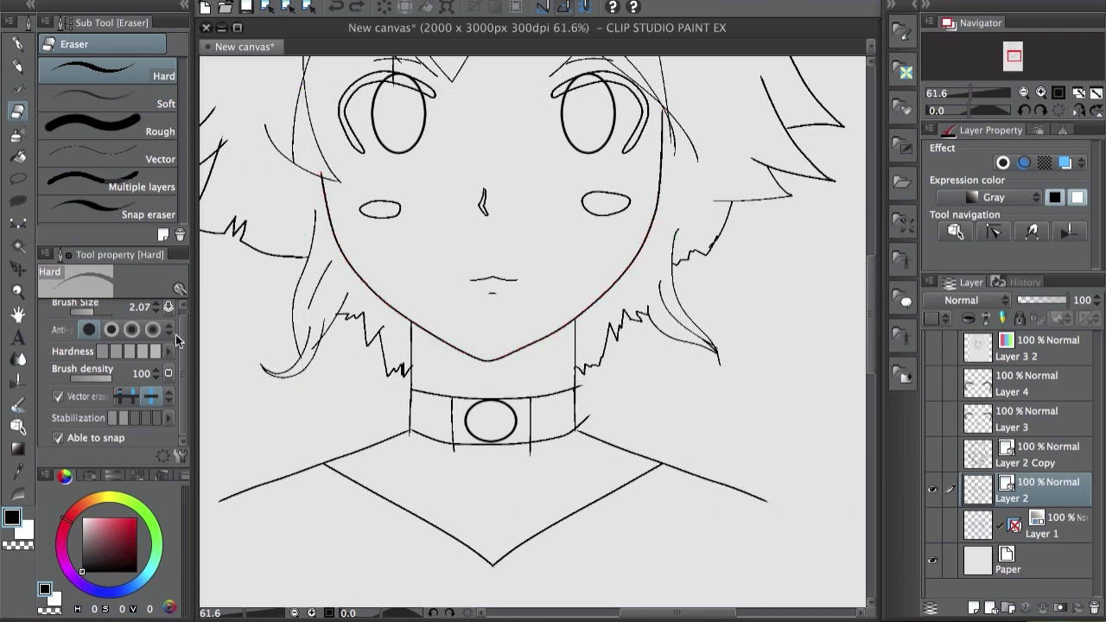
Step: Erase the whole jaw line once more, undo it, and set the vector eraser to Erase up to intersection
{"action": "left_click_drag", "start_coordinate": [455, 329], "coordinate": [435, 367]}
{"action": "key", "text": "super+z"}
{"action": "left_click", "coordinate": [133, 395]}
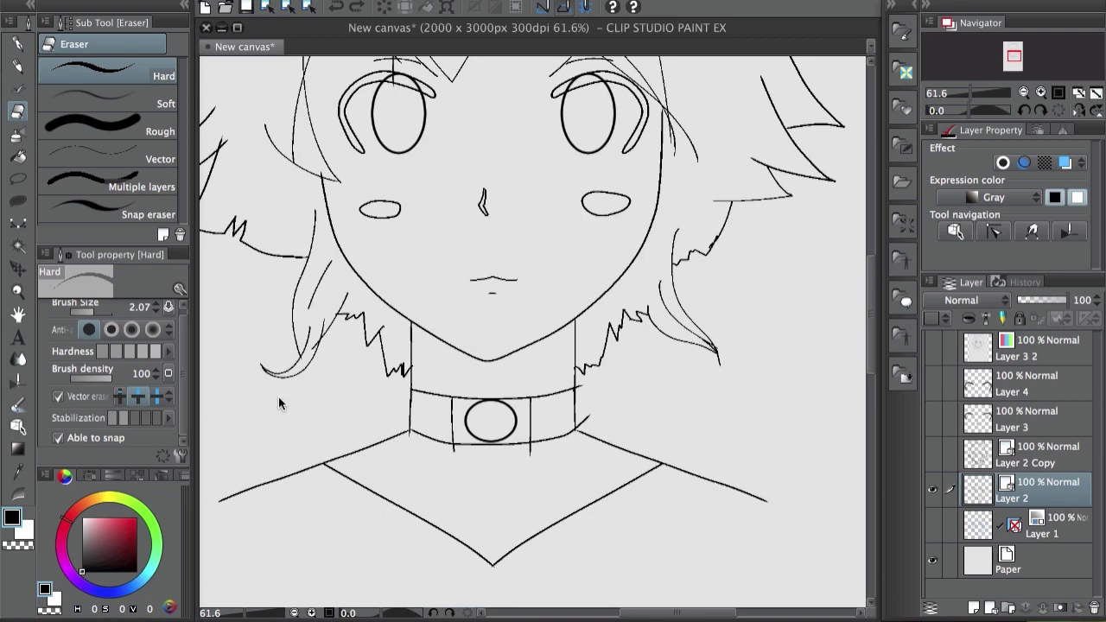
Step: Select the jaw line to inspect it, and try trimming the collar's lower edge and right divider up to their intersections
{"action": "left_click", "coordinate": [462, 350], "text": "ctrl"}
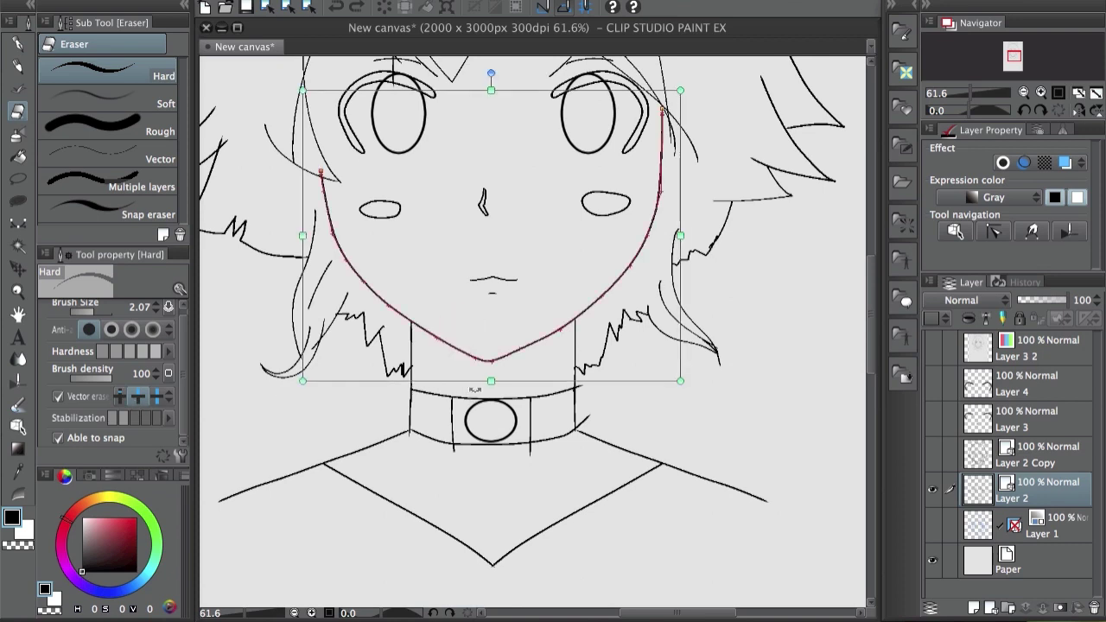
{"action": "left_click", "coordinate": [546, 440]}
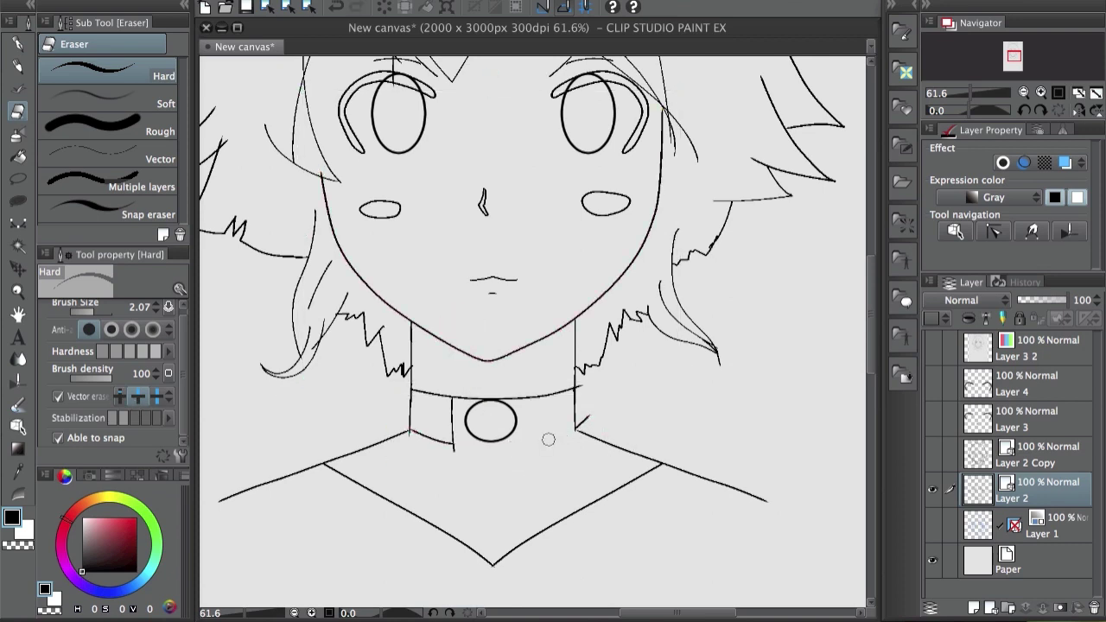
{"action": "left_click_drag", "start_coordinate": [519, 266], "coordinate": [484, 251]}
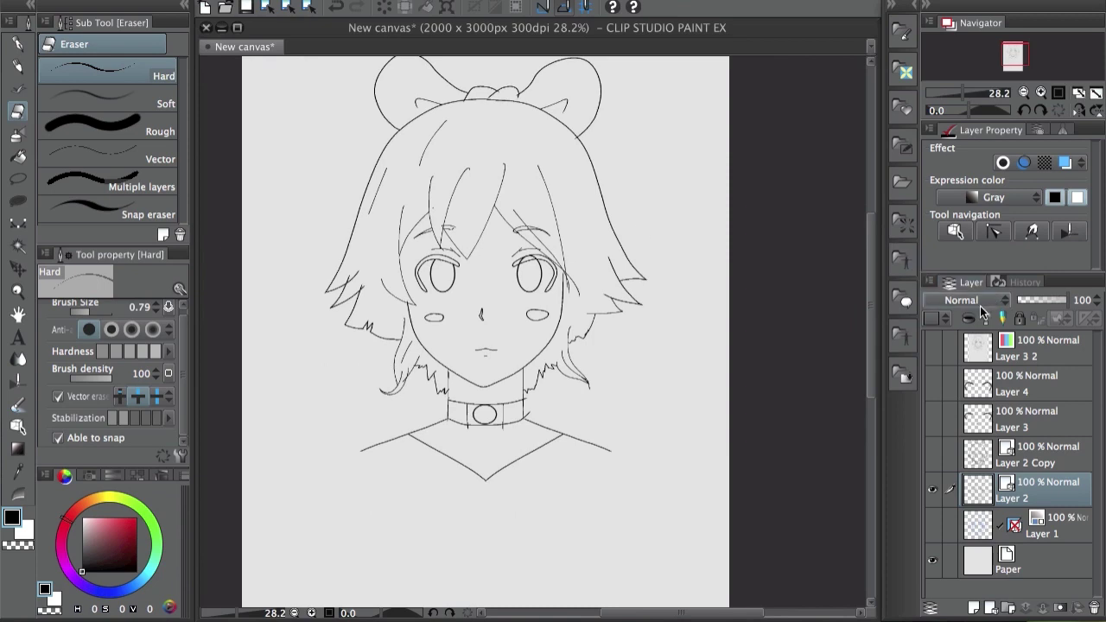
Step: Inspect the vector lines on Layer 2 by selecting the outer hair outline and the long right hair strand with the Object tool
{"action": "left_click", "coordinate": [1016, 421]}
{"action": "left_click", "coordinate": [1048, 488]}
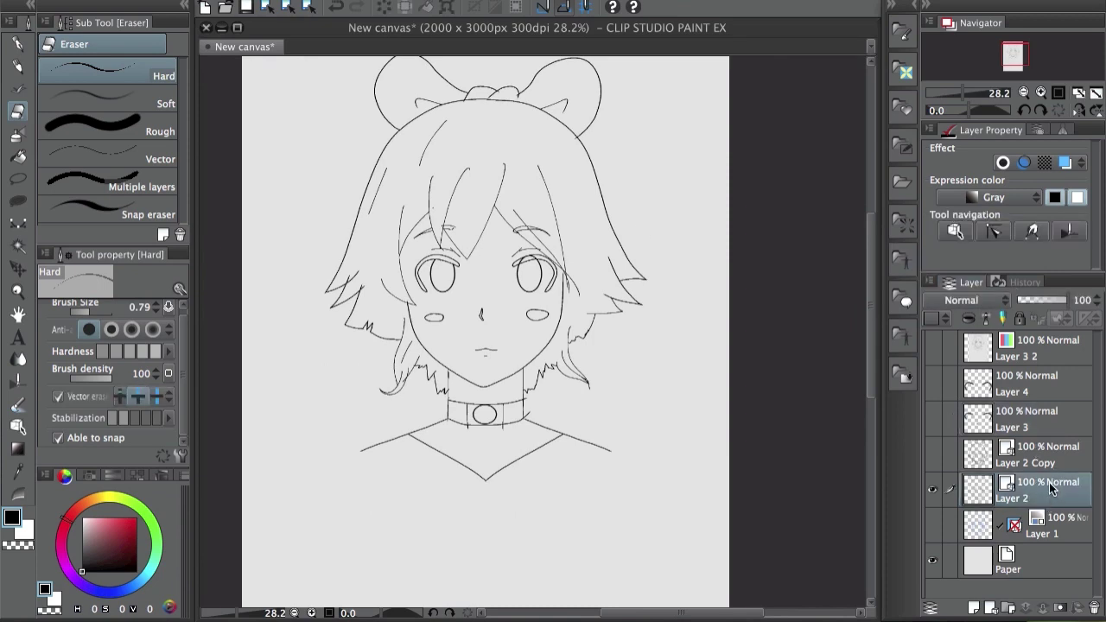
{"action": "left_click", "coordinate": [956, 234]}
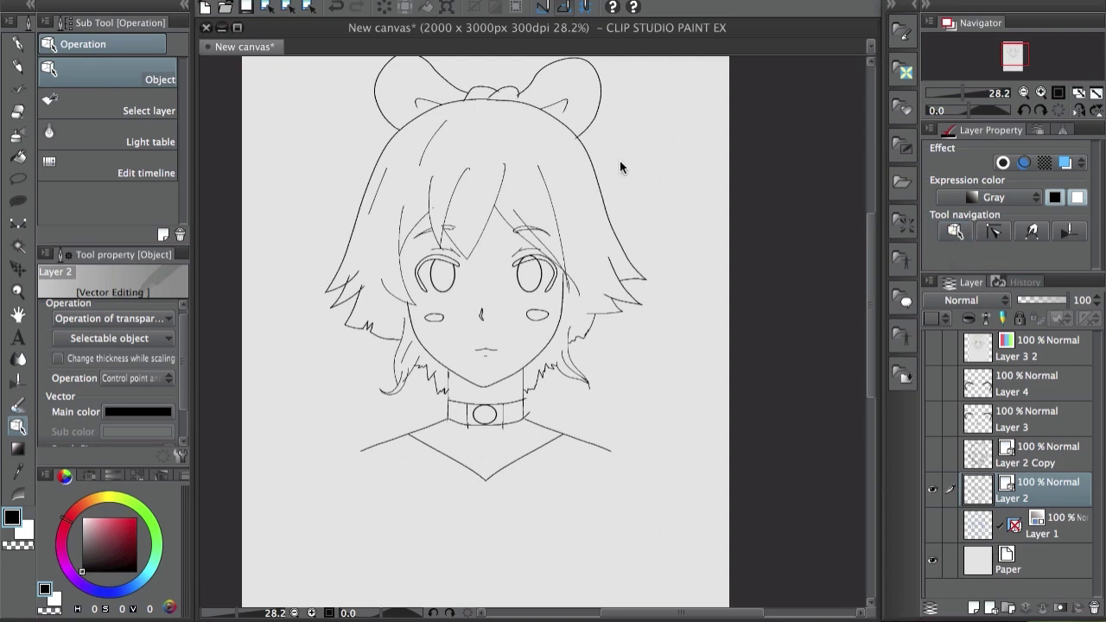
{"action": "left_click", "coordinate": [600, 175]}
{"action": "left_click", "coordinate": [560, 224]}
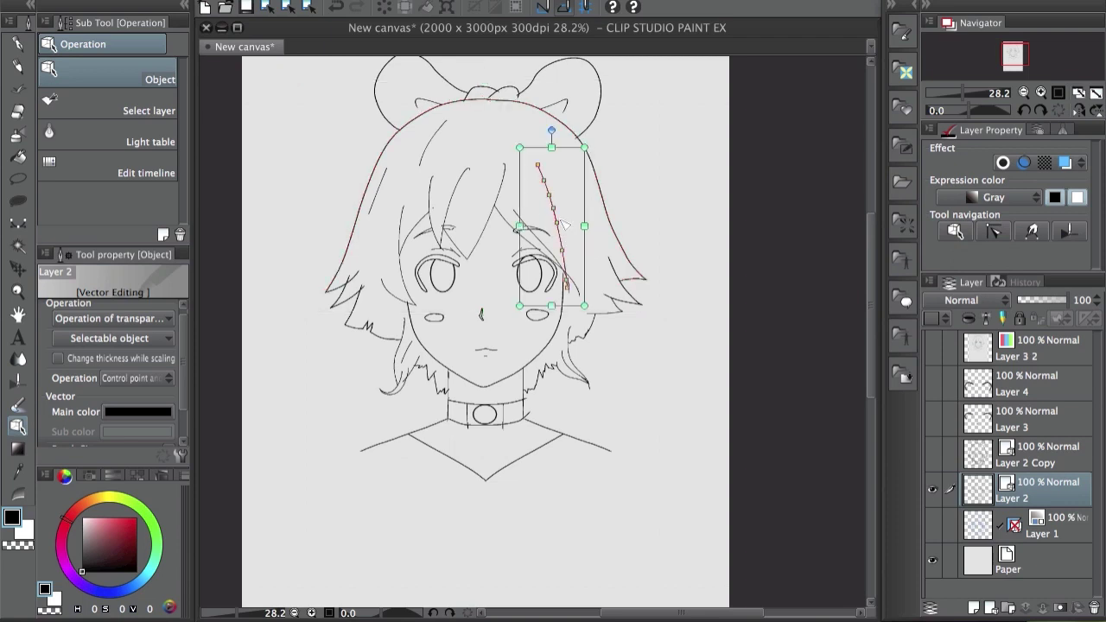
{"action": "left_click", "coordinate": [634, 297]}
{"action": "left_click", "coordinate": [640, 229]}
Step: Set the Control point tool's process to Add control point
{"action": "left_click_drag", "start_coordinate": [667, 223], "coordinate": [615, 337]}
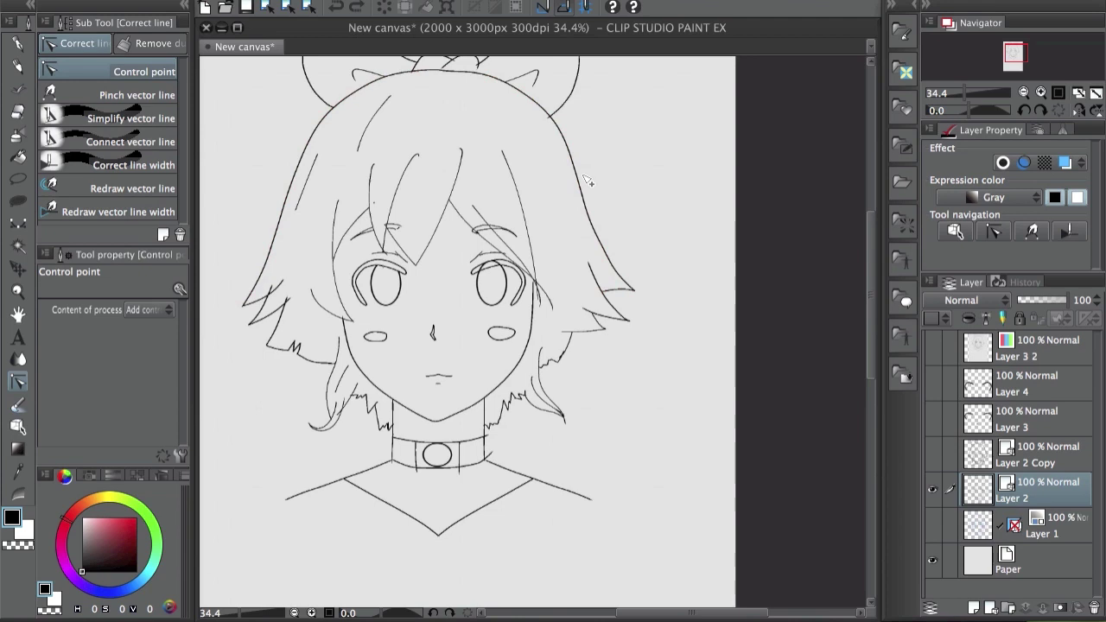
{"action": "scroll", "coordinate": [583, 177], "scroll_direction": "up", "scroll_amount": 2}
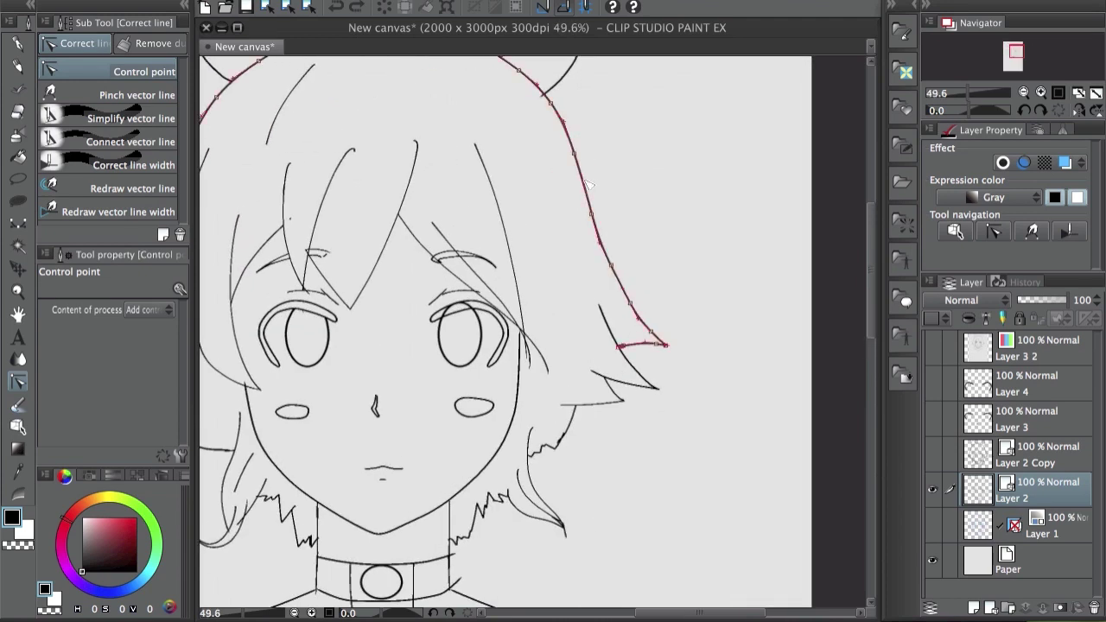
{"action": "left_click", "coordinate": [149, 309]}
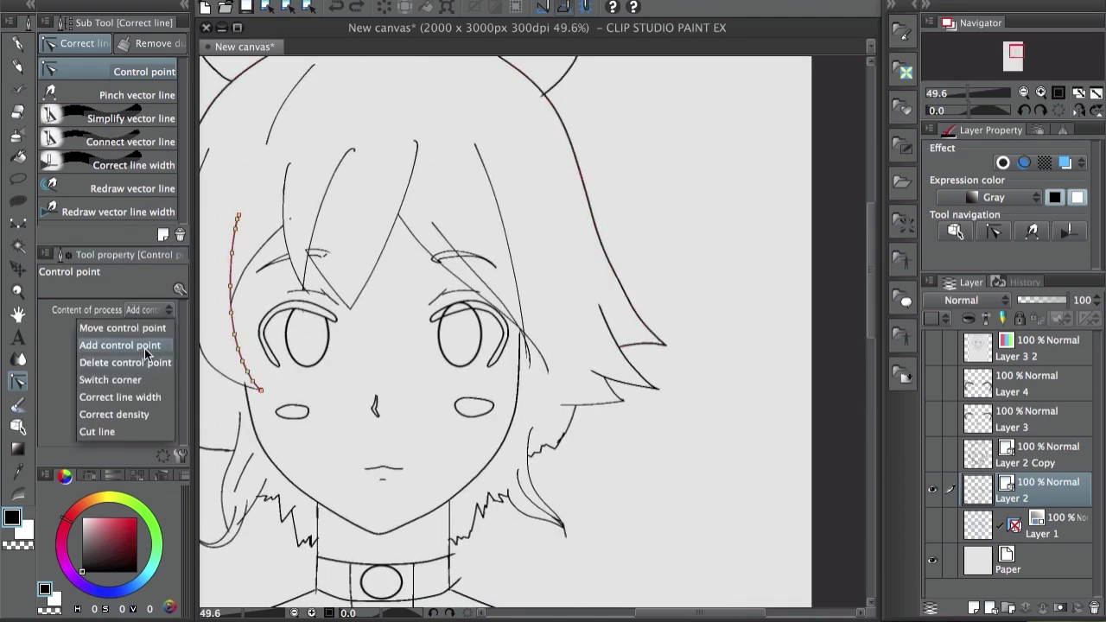
{"action": "left_click", "coordinate": [149, 343]}
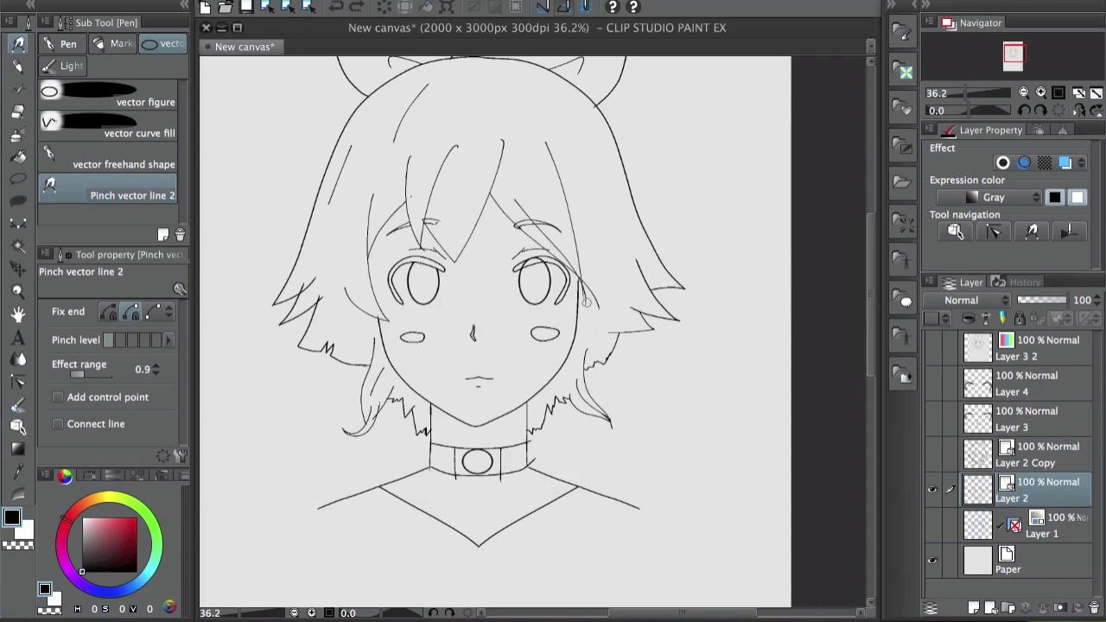
Step: Try pulling the outer hair outline outward on both sides with Pinch vector line 2 at an effect range of 0.9
{"action": "mouse_move", "coordinate": [650, 220]}
{"action": "left_mouse_down"}
{"action": "mouse_move", "coordinate": [719, 188]}
{"action": "mouse_move", "coordinate": [631, 217]}
{"action": "mouse_move", "coordinate": [708, 210]}
{"action": "left_mouse_up"}
{"action": "mouse_move", "coordinate": [648, 236]}
{"action": "left_mouse_down"}
{"action": "mouse_move", "coordinate": [686, 252]}
{"action": "mouse_move", "coordinate": [721, 200]}
{"action": "mouse_move", "coordinate": [692, 171]}
{"action": "mouse_move", "coordinate": [607, 269]}
{"action": "left_mouse_up"}
{"action": "key", "text": "super+z"}
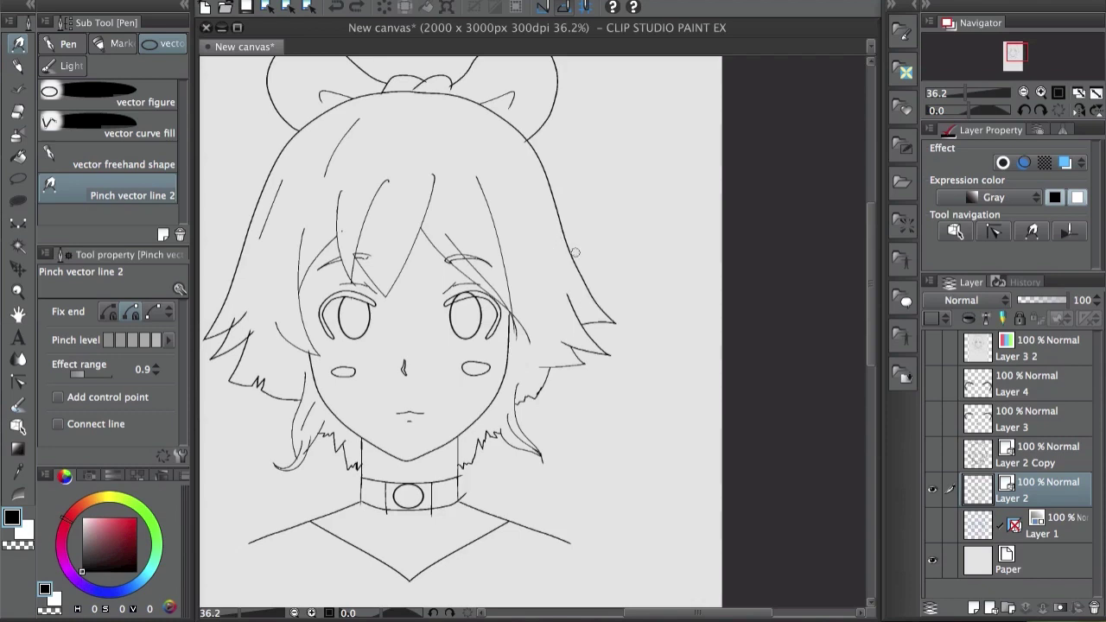
{"action": "mouse_move", "coordinate": [572, 248]}
{"action": "left_mouse_down"}
{"action": "mouse_move", "coordinate": [637, 214]}
{"action": "mouse_move", "coordinate": [550, 264]}
{"action": "mouse_move", "coordinate": [597, 250]}
{"action": "left_mouse_up"}
{"action": "left_click_drag", "start_coordinate": [294, 318], "coordinate": [263, 330]}
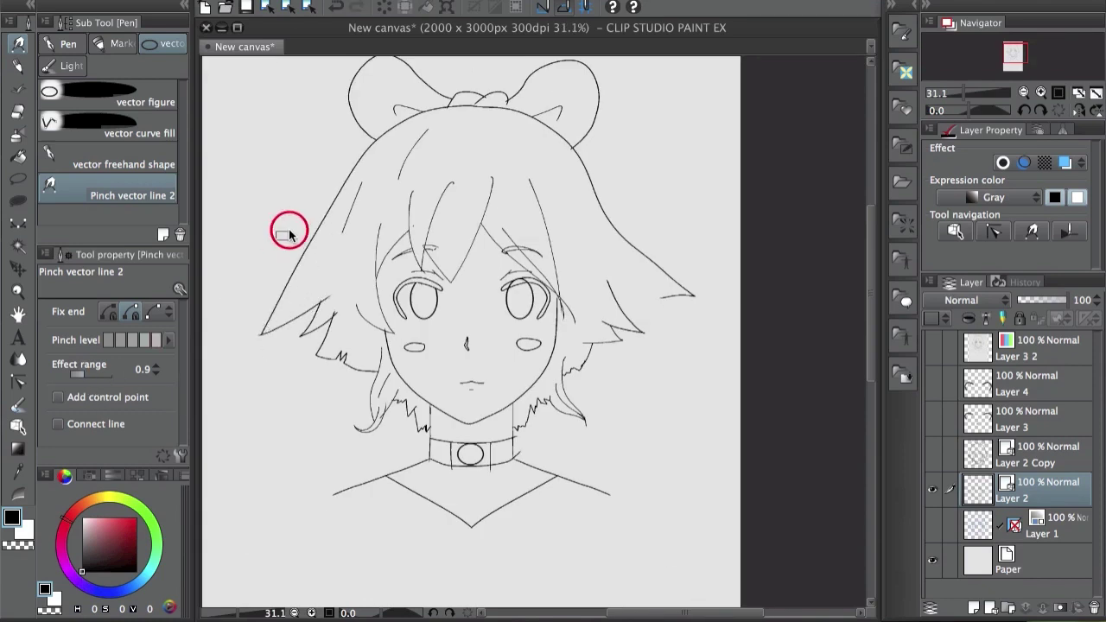
Step: Try reshaping the side hair and lower locks with Pinch vector line 2 at effect ranges of 12.4 and 4.5
{"action": "left_click_drag", "start_coordinate": [98, 376], "coordinate": [102, 374]}
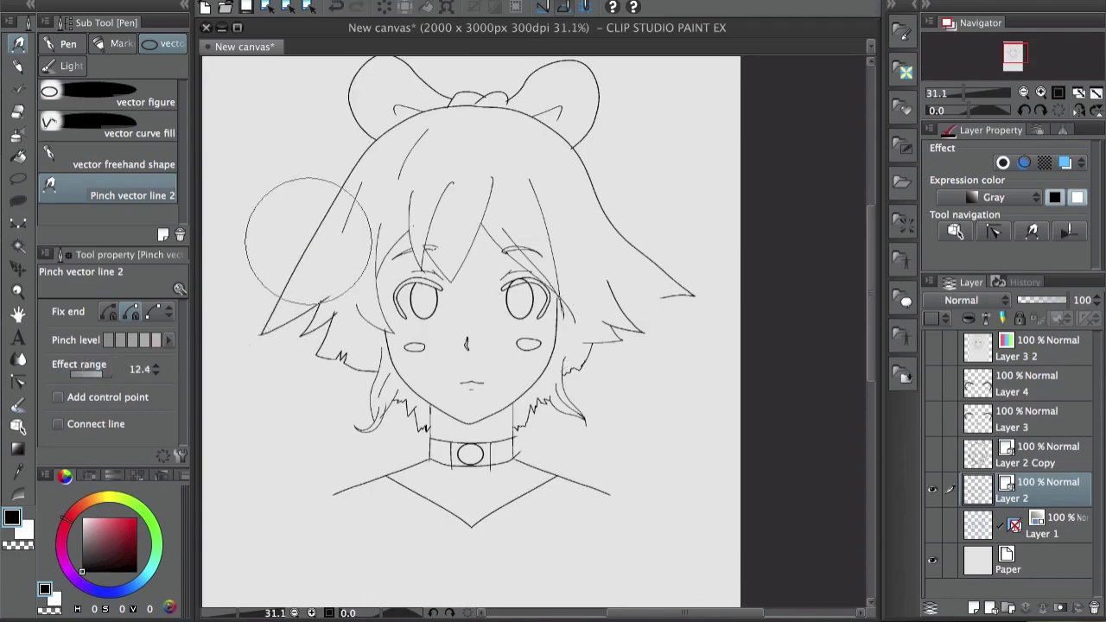
{"action": "mouse_move", "coordinate": [297, 281]}
{"action": "left_mouse_down"}
{"action": "mouse_move", "coordinate": [271, 342]}
{"action": "mouse_move", "coordinate": [312, 340]}
{"action": "mouse_move", "coordinate": [281, 268]}
{"action": "mouse_move", "coordinate": [261, 321]}
{"action": "left_mouse_up"}
{"action": "left_click_drag", "start_coordinate": [103, 375], "coordinate": [94, 375]}
{"action": "left_click_drag", "start_coordinate": [94, 375], "coordinate": [94, 375]}
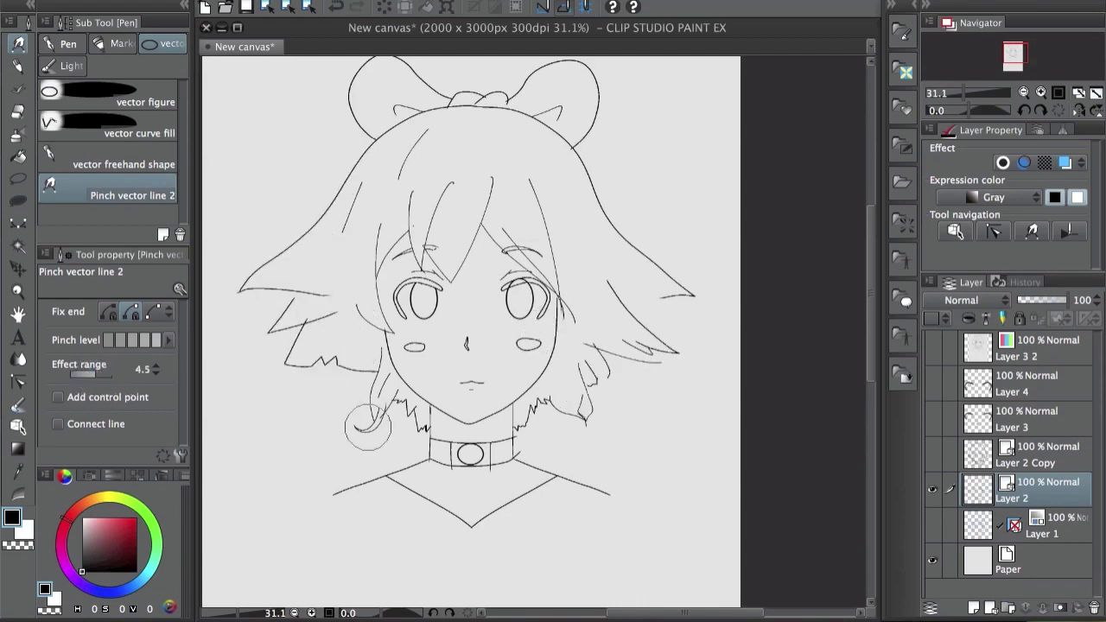
{"action": "left_click_drag", "start_coordinate": [370, 418], "coordinate": [356, 421]}
{"action": "left_click_drag", "start_coordinate": [584, 330], "coordinate": [567, 366]}
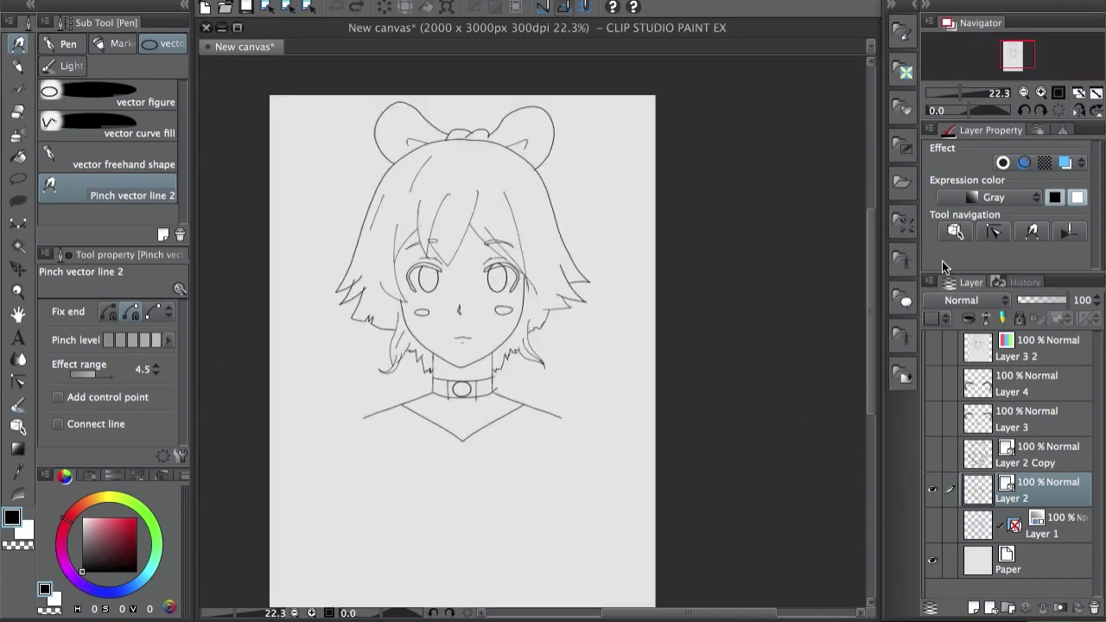
Step: With Correct line width, thicken the right shoulder line using Scale up width 1.10 and thin it using Scale down width 0.80
{"action": "left_click", "coordinate": [1070, 232]}
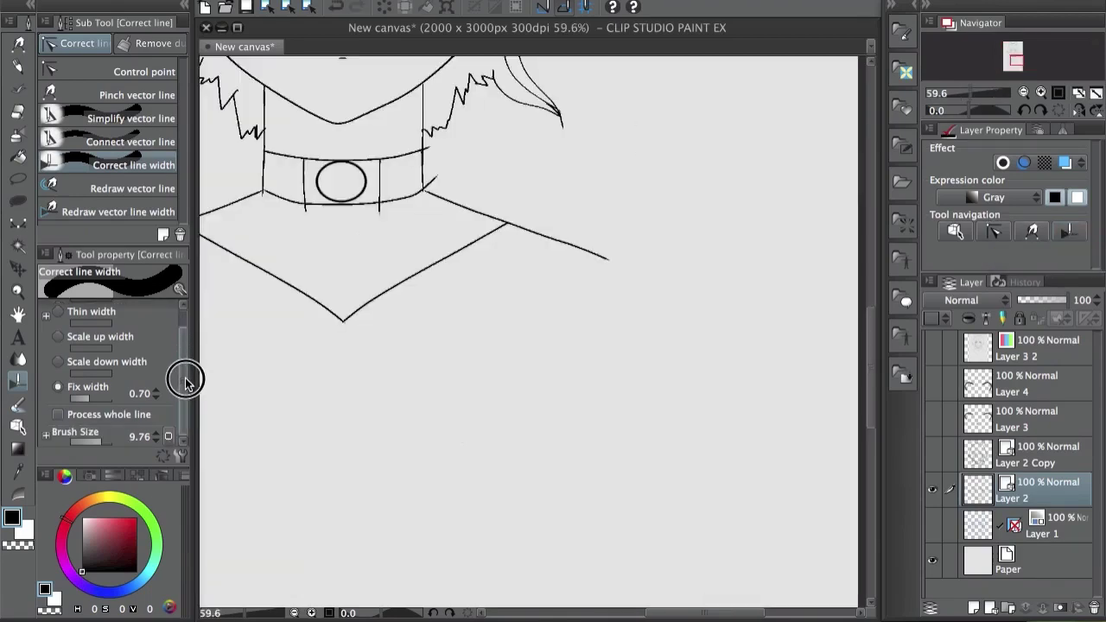
{"action": "scroll", "coordinate": [187, 345], "scroll_direction": "up", "scroll_amount": 1}
{"action": "left_click_drag", "start_coordinate": [185, 329], "coordinate": [185, 361]}
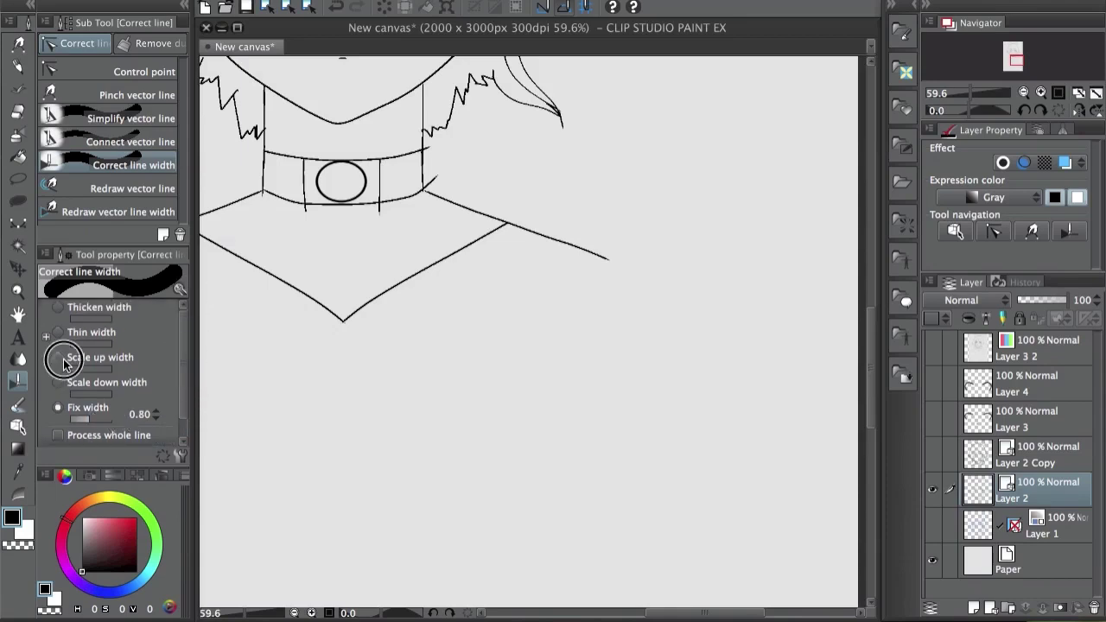
{"action": "left_click", "coordinate": [60, 359]}
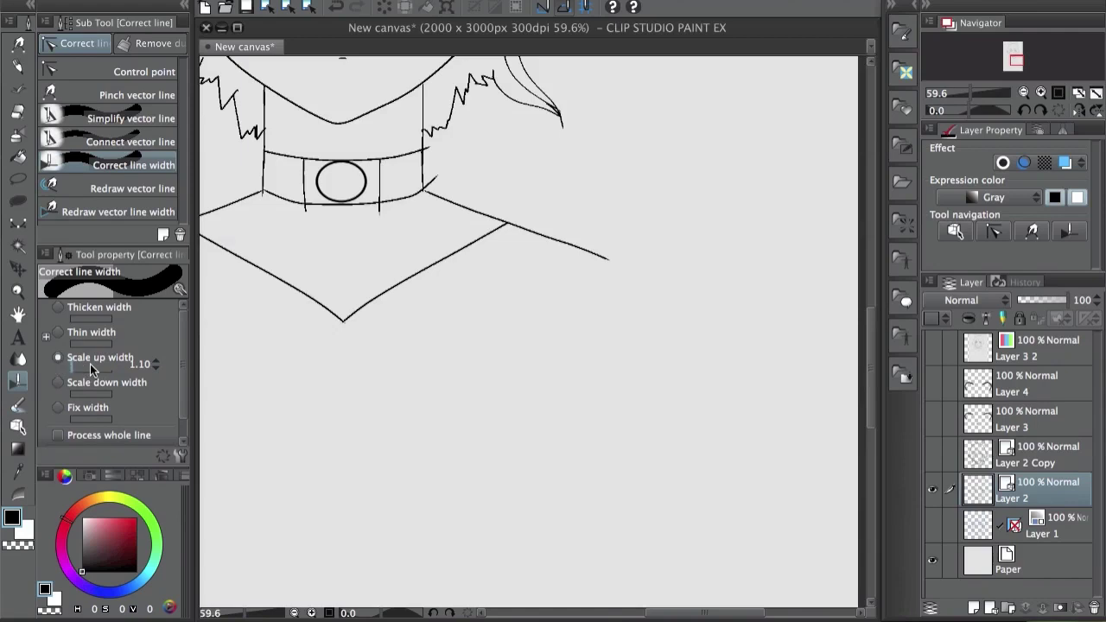
{"action": "mouse_move", "coordinate": [537, 352]}
{"action": "left_mouse_down"}
{"action": "mouse_move", "coordinate": [627, 212]}
{"action": "mouse_move", "coordinate": [593, 292]}
{"action": "left_mouse_up"}
{"action": "mouse_move", "coordinate": [616, 254]}
{"action": "left_mouse_down"}
{"action": "mouse_move", "coordinate": [532, 326]}
{"action": "mouse_move", "coordinate": [543, 277]}
{"action": "mouse_move", "coordinate": [601, 242]}
{"action": "mouse_move", "coordinate": [523, 313]}
{"action": "left_mouse_up"}
{"action": "mouse_move", "coordinate": [617, 222]}
{"action": "left_mouse_down"}
{"action": "mouse_move", "coordinate": [528, 302]}
{"action": "mouse_move", "coordinate": [542, 303]}
{"action": "mouse_move", "coordinate": [538, 326]}
{"action": "mouse_move", "coordinate": [610, 220]}
{"action": "left_mouse_up"}
{"action": "mouse_move", "coordinate": [606, 231]}
{"action": "left_mouse_down"}
{"action": "mouse_move", "coordinate": [555, 275]}
{"action": "mouse_move", "coordinate": [540, 306]}
{"action": "left_mouse_up"}
{"action": "left_click", "coordinate": [76, 382]}
{"action": "mouse_move", "coordinate": [602, 235]}
{"action": "left_mouse_down"}
{"action": "mouse_move", "coordinate": [547, 291]}
{"action": "mouse_move", "coordinate": [536, 324]}
{"action": "mouse_move", "coordinate": [568, 271]}
{"action": "mouse_move", "coordinate": [562, 281]}
{"action": "left_mouse_up"}
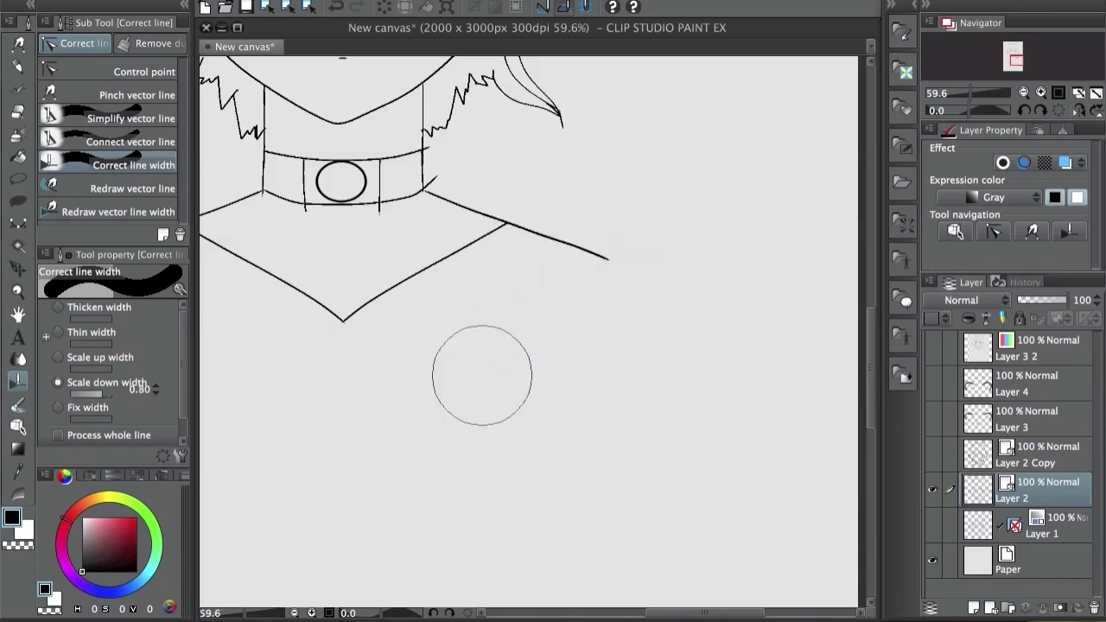
Step: Set Fix width to 1.00 with a brush size of 3.45 and thicken the outer end of the right shoulder line
{"action": "left_click", "coordinate": [60, 411]}
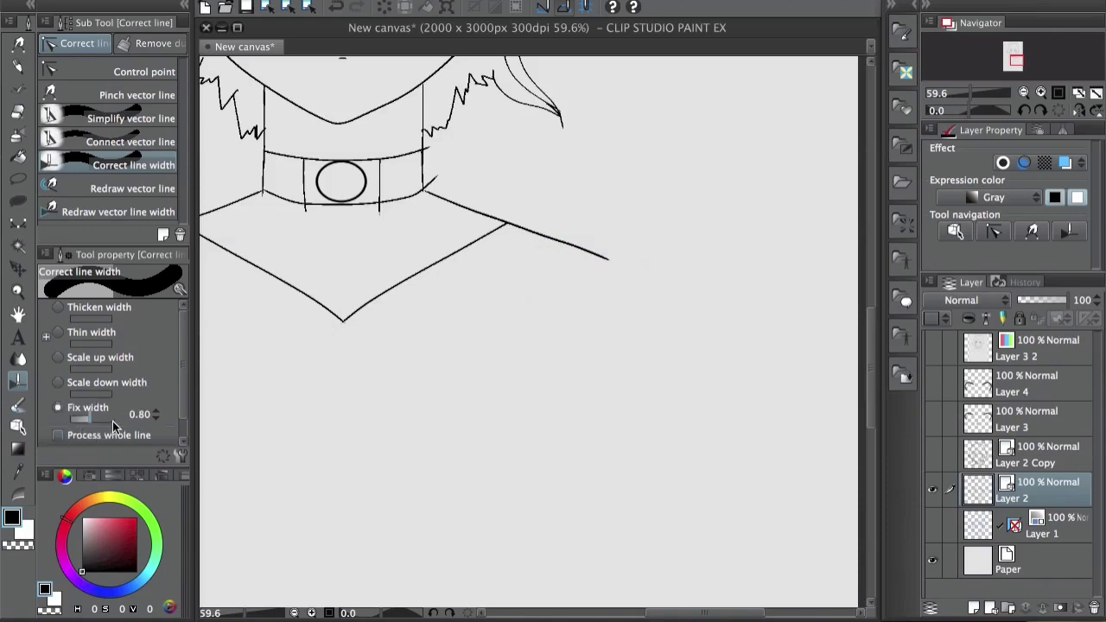
{"action": "scroll", "coordinate": [112, 424], "scroll_direction": "down", "scroll_amount": 1}
{"action": "left_click", "coordinate": [155, 390]}
{"action": "left_click_drag", "start_coordinate": [521, 314], "coordinate": [486, 318]}
{"action": "left_click_drag", "start_coordinate": [574, 255], "coordinate": [606, 235]}
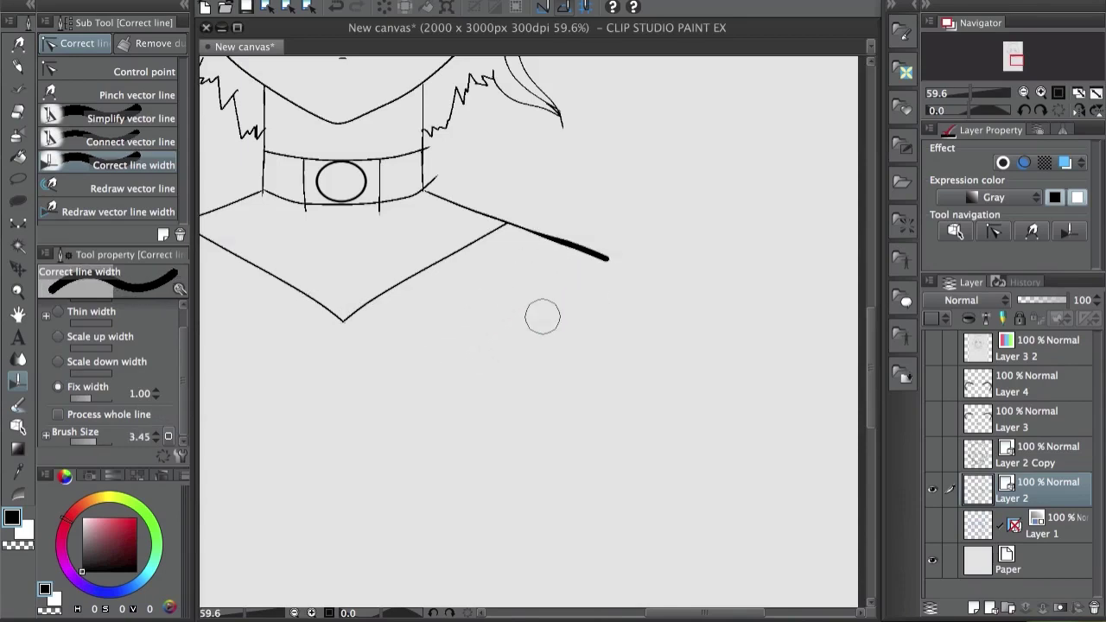
Step: Thicken the right neckline edge, and apply the 1.00 width along the entire shoulder and neckline lines with Process whole line
{"action": "mouse_move", "coordinate": [495, 285]}
{"action": "left_mouse_down"}
{"action": "mouse_move", "coordinate": [578, 348]}
{"action": "mouse_move", "coordinate": [513, 403]}
{"action": "left_mouse_up"}
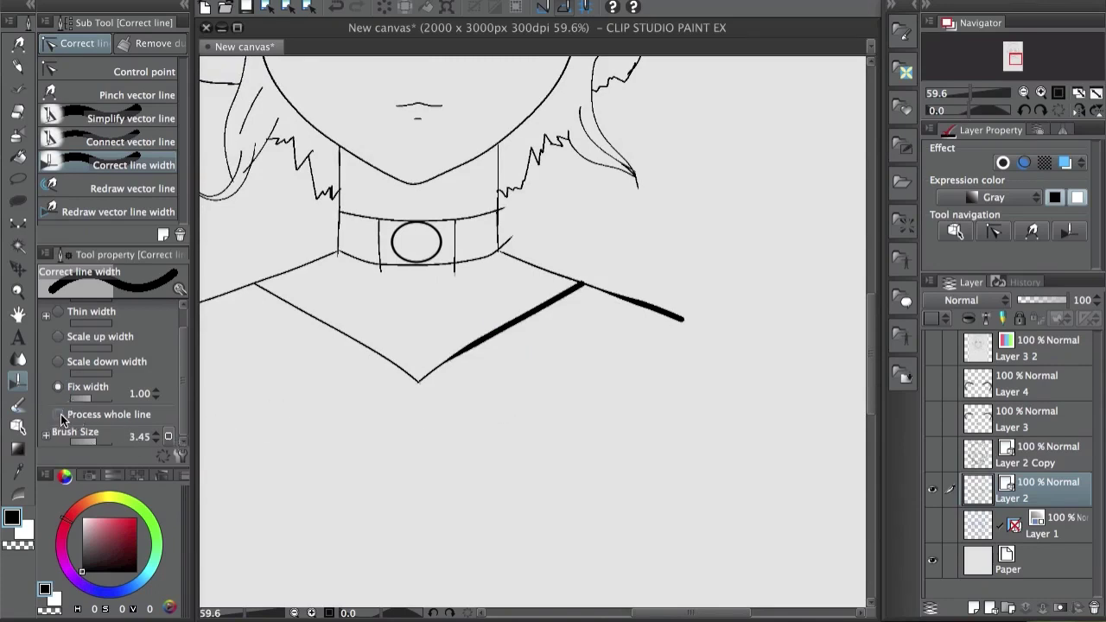
{"action": "left_click_drag", "start_coordinate": [591, 306], "coordinate": [553, 291]}
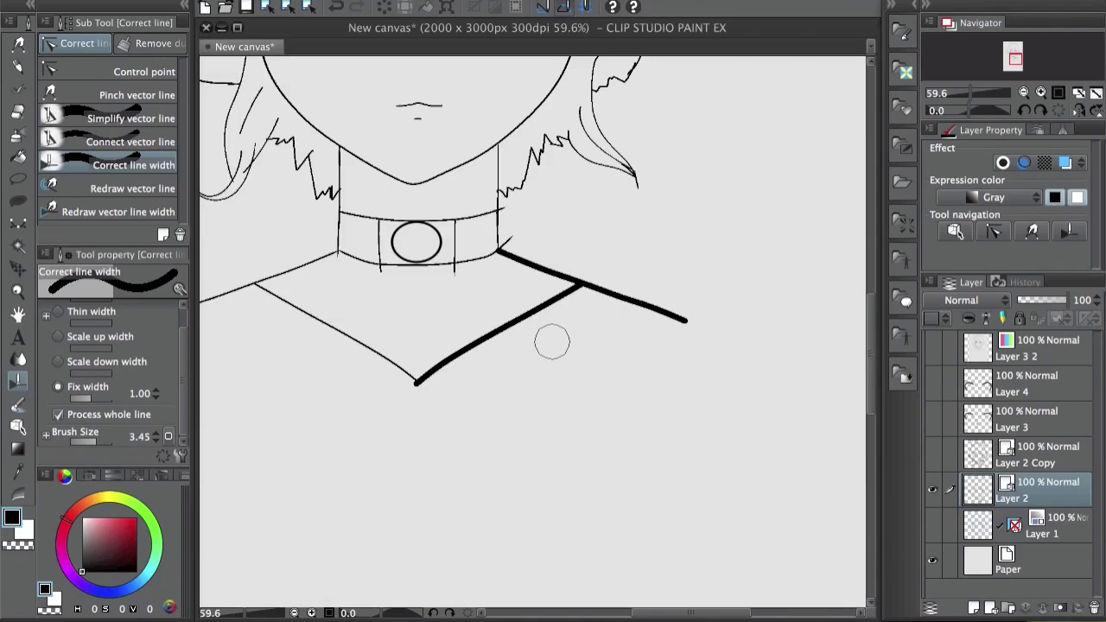
{"action": "left_click", "coordinate": [57, 414]}
Step: Set Fix width to 0.60 without whole-line processing, and thicken the right bow loop and right outer hair outline
{"action": "mouse_move", "coordinate": [638, 429]}
{"action": "left_mouse_down"}
{"action": "mouse_move", "coordinate": [626, 500]}
{"action": "mouse_move", "coordinate": [634, 585]}
{"action": "left_mouse_up"}
{"action": "left_click_drag", "start_coordinate": [642, 380], "coordinate": [570, 593]}
{"action": "left_click_drag", "start_coordinate": [526, 522], "coordinate": [561, 548]}
{"action": "left_click", "coordinate": [155, 398]}
{"action": "left_click", "coordinate": [155, 398]}
{"action": "key", "text": "super+z"}
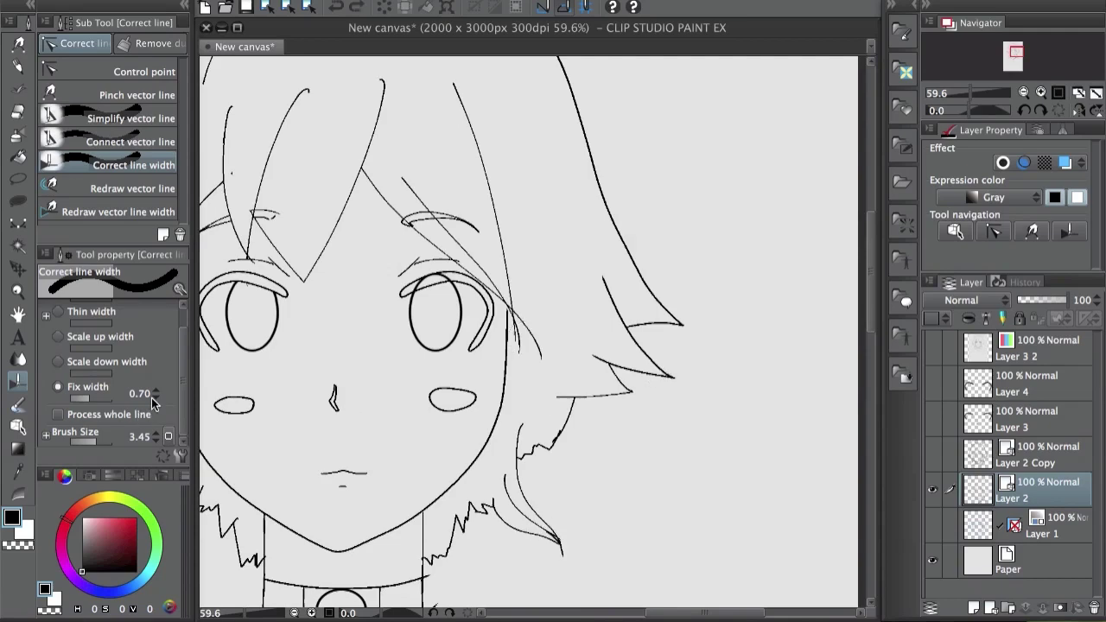
{"action": "left_click_drag", "start_coordinate": [666, 216], "coordinate": [598, 268]}
{"action": "left_click_drag", "start_coordinate": [598, 268], "coordinate": [558, 401]}
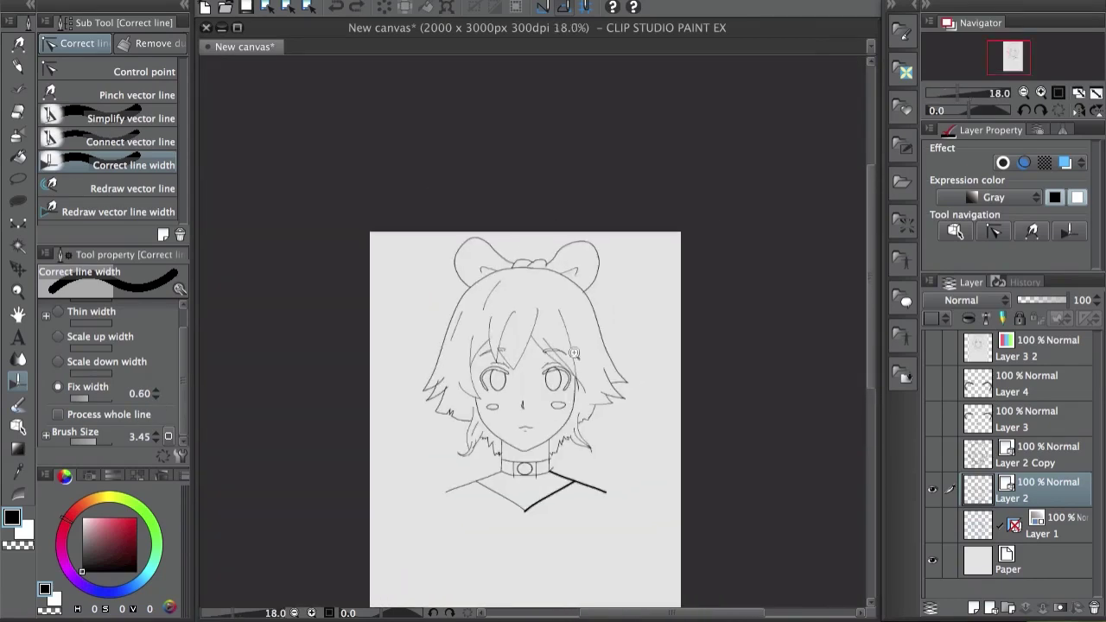
{"action": "left_click_drag", "start_coordinate": [587, 343], "coordinate": [624, 294]}
{"action": "left_click_drag", "start_coordinate": [617, 247], "coordinate": [630, 365]}
{"action": "left_click_drag", "start_coordinate": [617, 242], "coordinate": [630, 166]}
{"action": "left_click_drag", "start_coordinate": [575, 112], "coordinate": [519, 121]}
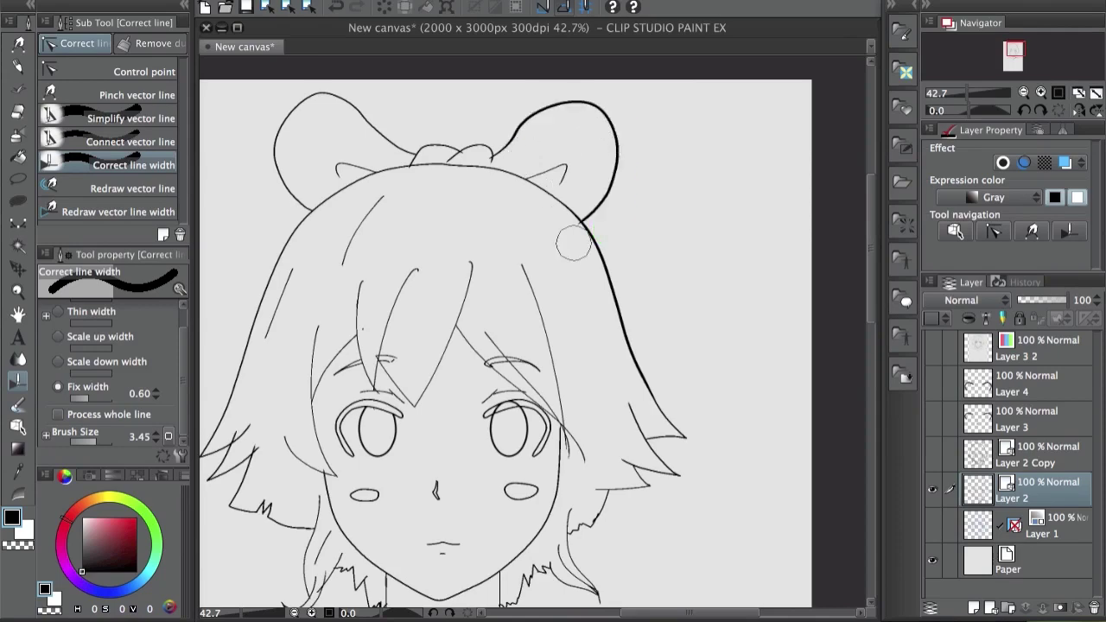
Step: Thicken the right side's hair tips, hanging lock and jagged hair beside the neck at the 0.60 width
{"action": "left_click_drag", "start_coordinate": [632, 351], "coordinate": [670, 423]}
{"action": "left_click_drag", "start_coordinate": [680, 379], "coordinate": [654, 275]}
{"action": "mouse_move", "coordinate": [636, 343]}
{"action": "left_mouse_down"}
{"action": "mouse_move", "coordinate": [683, 368]}
{"action": "mouse_move", "coordinate": [601, 402]}
{"action": "mouse_move", "coordinate": [564, 439]}
{"action": "mouse_move", "coordinate": [560, 508]}
{"action": "mouse_move", "coordinate": [507, 492]}
{"action": "mouse_move", "coordinate": [496, 504]}
{"action": "left_mouse_up"}
{"action": "left_click_drag", "start_coordinate": [519, 478], "coordinate": [496, 499]}
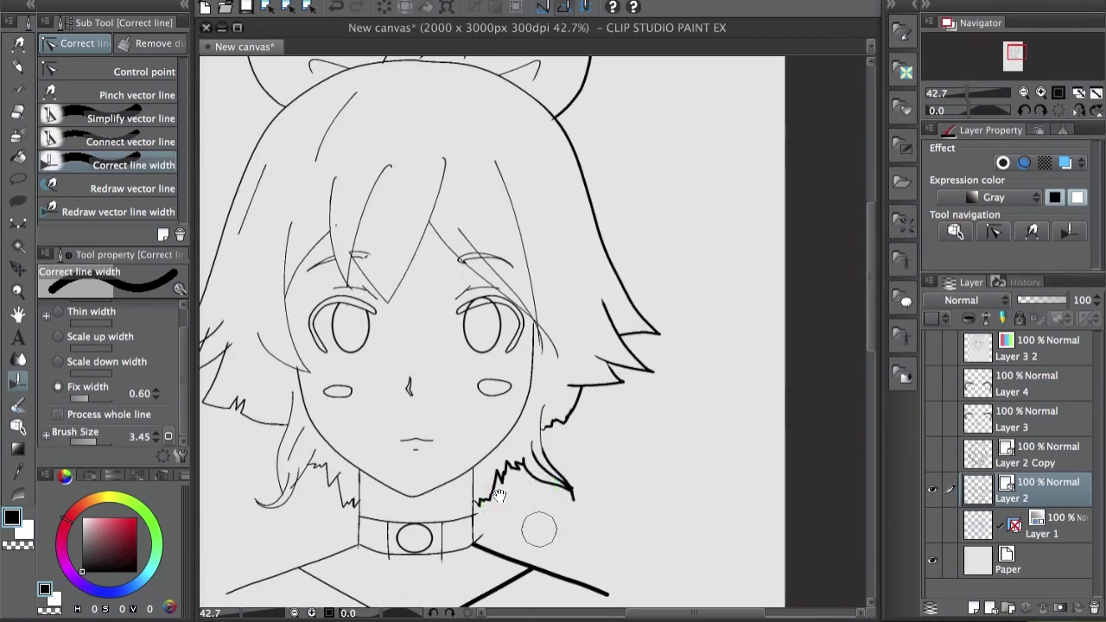
Step: Thicken the left side's neck edge, hair locks, tips and outer outline, plus the left bow loop and knot
{"action": "left_click_drag", "start_coordinate": [539, 528], "coordinate": [683, 420]}
{"action": "mouse_move", "coordinate": [482, 401]}
{"action": "left_mouse_down"}
{"action": "mouse_move", "coordinate": [427, 391]}
{"action": "mouse_move", "coordinate": [406, 333]}
{"action": "mouse_move", "coordinate": [323, 283]}
{"action": "mouse_move", "coordinate": [323, 191]}
{"action": "mouse_move", "coordinate": [354, 152]}
{"action": "left_mouse_up"}
{"action": "left_click_drag", "start_coordinate": [336, 261], "coordinate": [319, 444]}
{"action": "left_click_drag", "start_coordinate": [326, 345], "coordinate": [323, 344]}
{"action": "mouse_move", "coordinate": [407, 199]}
{"action": "left_mouse_down"}
{"action": "mouse_move", "coordinate": [368, 136]}
{"action": "mouse_move", "coordinate": [427, 63]}
{"action": "mouse_move", "coordinate": [431, 199]}
{"action": "left_mouse_up"}
{"action": "left_click_drag", "start_coordinate": [480, 226], "coordinate": [557, 227]}
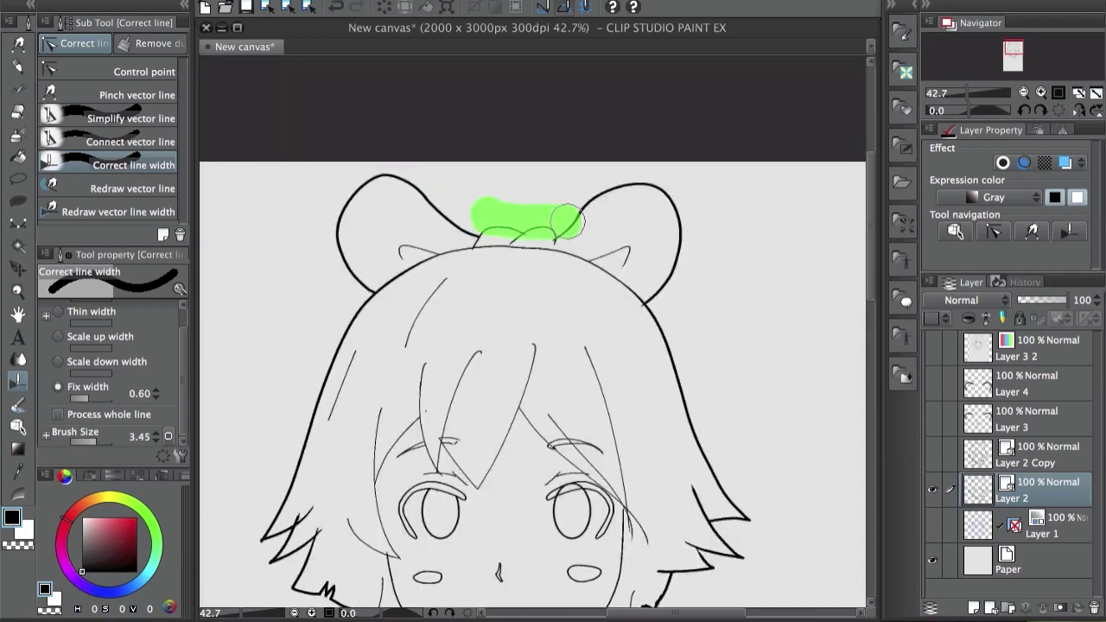
{"action": "left_click_drag", "start_coordinate": [641, 276], "coordinate": [678, 281]}
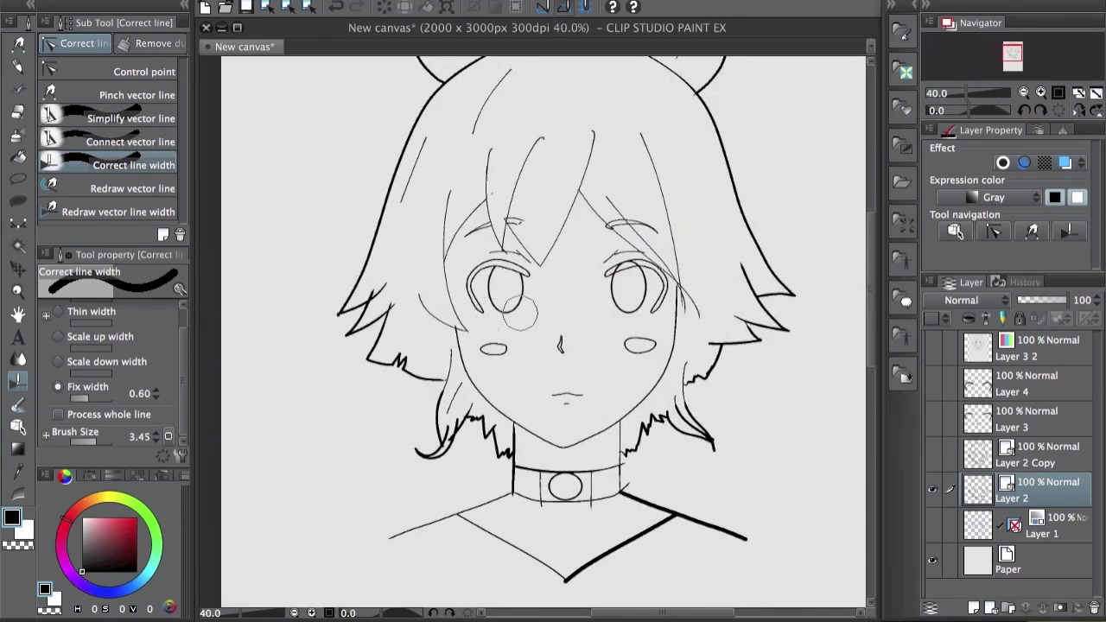
Step: Reduce the line width brush size to 1.72 and thicken the jaw line around the chin
{"action": "left_click_drag", "start_coordinate": [597, 269], "coordinate": [591, 271]}
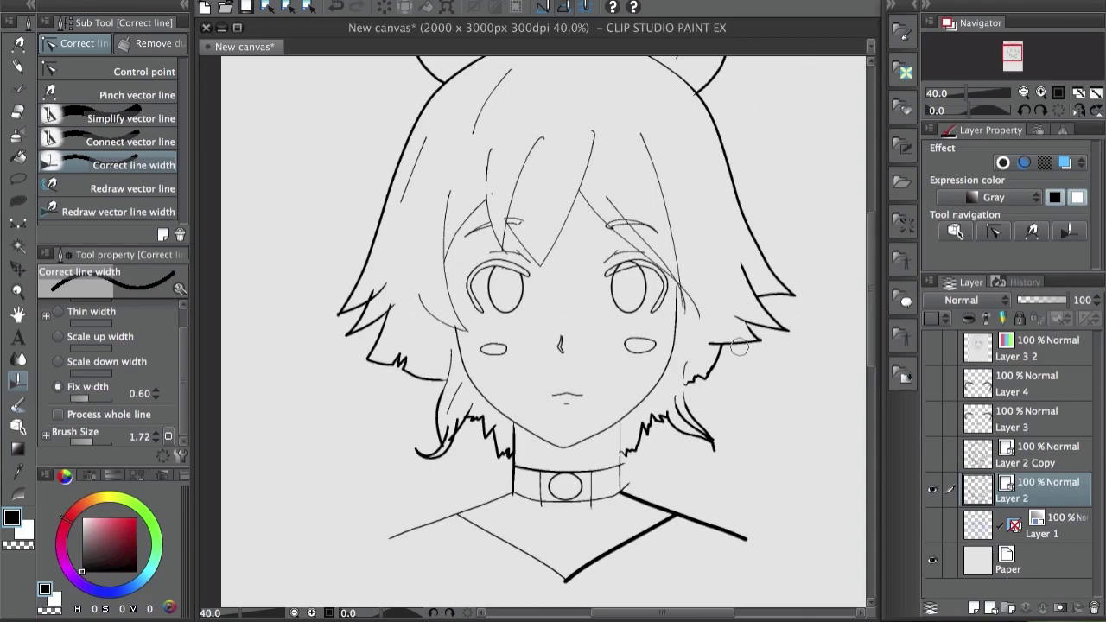
{"action": "scroll", "coordinate": [691, 408], "scroll_direction": "up", "scroll_amount": 1}
{"action": "left_click_drag", "start_coordinate": [698, 396], "coordinate": [676, 375]}
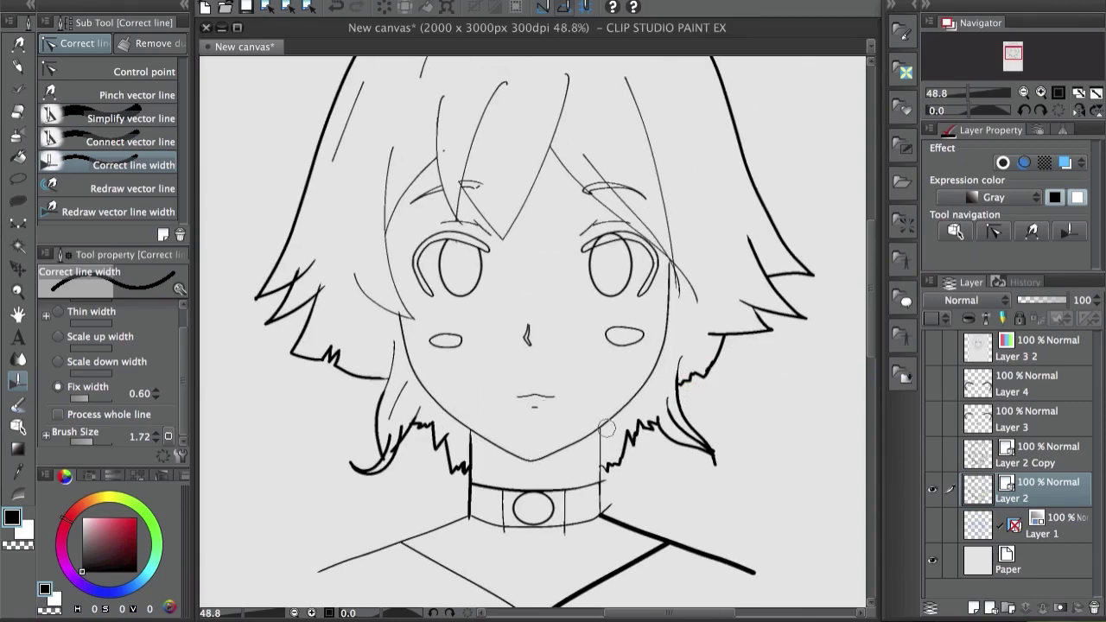
{"action": "left_click_drag", "start_coordinate": [494, 443], "coordinate": [527, 458]}
{"action": "scroll", "coordinate": [553, 453], "scroll_direction": "up", "scroll_amount": 2}
{"action": "left_click_drag", "start_coordinate": [512, 458], "coordinate": [566, 451]}
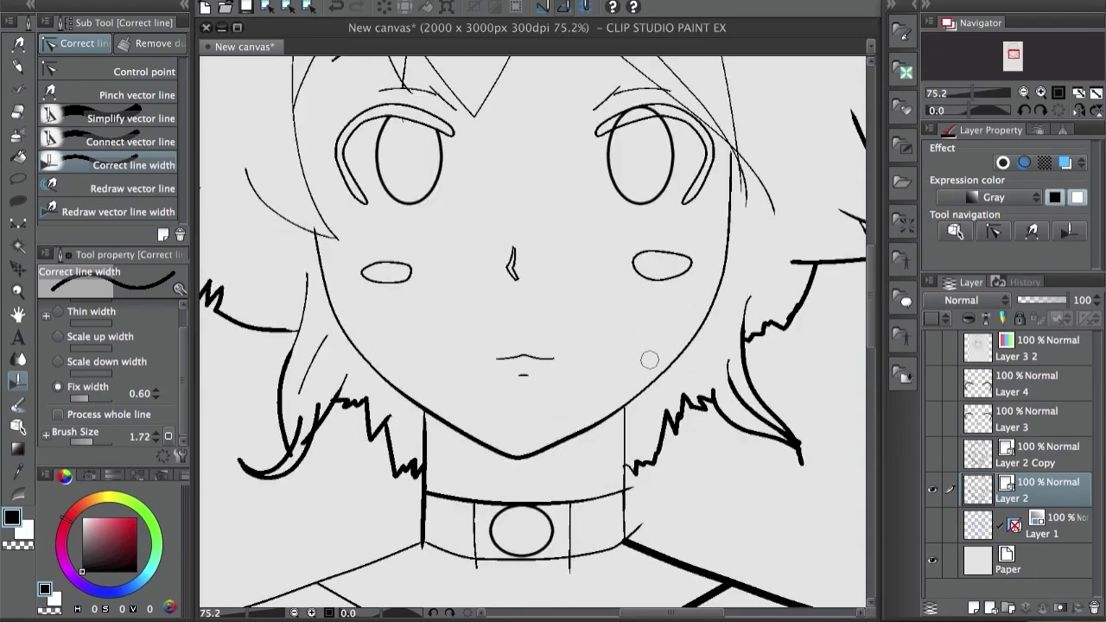
Step: Thicken the pointed tips of the central bangs and of the left strand over the cheek
{"action": "scroll", "coordinate": [596, 402], "scroll_direction": "down", "scroll_amount": 5}
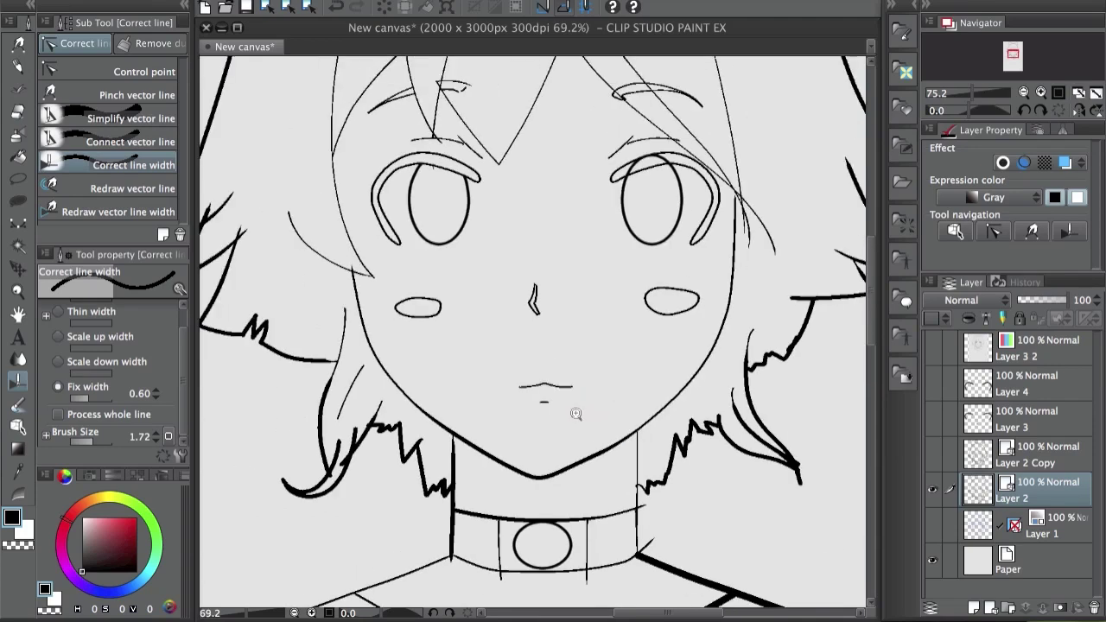
{"action": "scroll", "coordinate": [551, 315], "scroll_direction": "up", "scroll_amount": 2}
{"action": "scroll", "coordinate": [550, 315], "scroll_direction": "up", "scroll_amount": 1}
{"action": "mouse_move", "coordinate": [525, 303]}
{"action": "left_mouse_down"}
{"action": "mouse_move", "coordinate": [562, 325]}
{"action": "mouse_move", "coordinate": [550, 306]}
{"action": "left_mouse_up"}
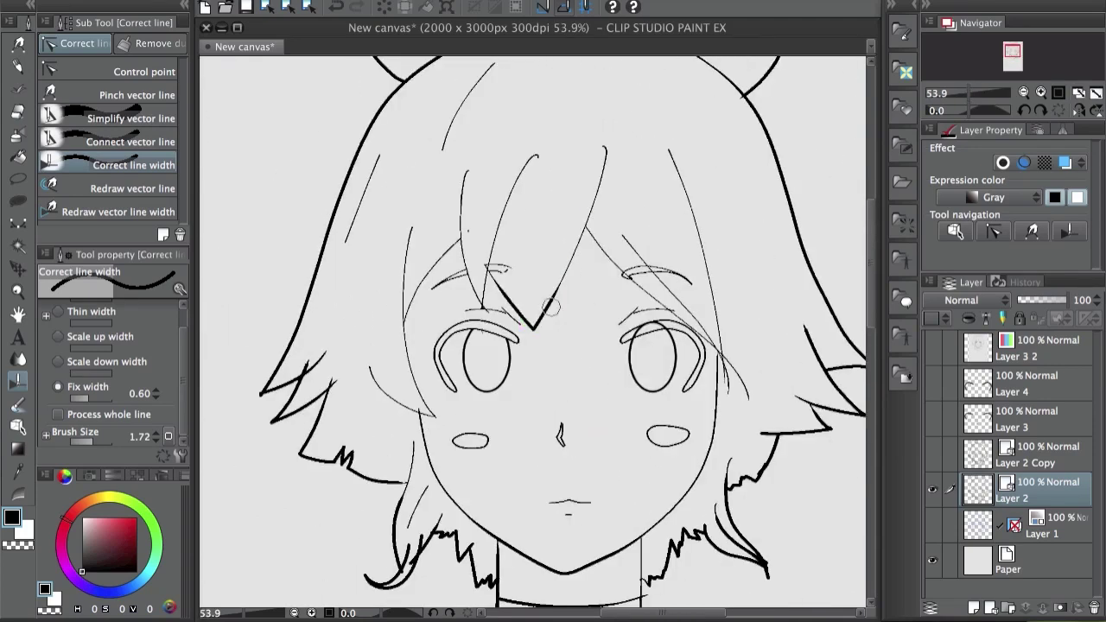
{"action": "left_click_drag", "start_coordinate": [483, 289], "coordinate": [469, 231]}
{"action": "left_click_drag", "start_coordinate": [417, 382], "coordinate": [435, 418]}
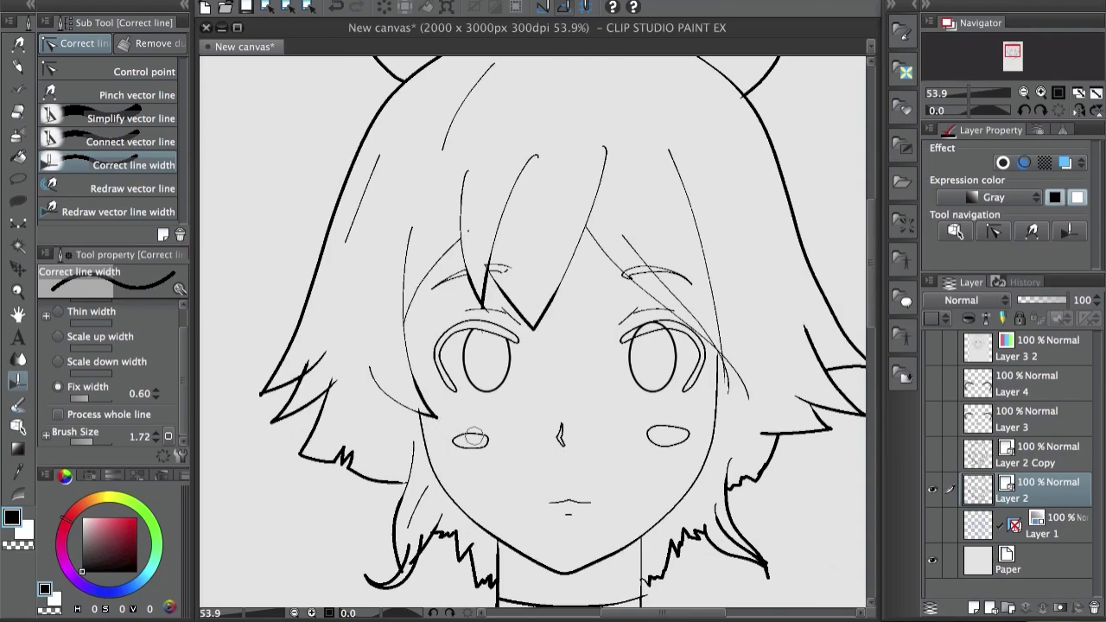
Step: Make Layer 2 Copy, the vector line art with varied line widths, the active layer
{"action": "scroll", "coordinate": [527, 399], "scroll_direction": "down", "scroll_amount": 2}
{"action": "left_click_drag", "start_coordinate": [435, 384], "coordinate": [411, 361]}
{"action": "scroll", "coordinate": [710, 336], "scroll_direction": "down", "scroll_amount": 3}
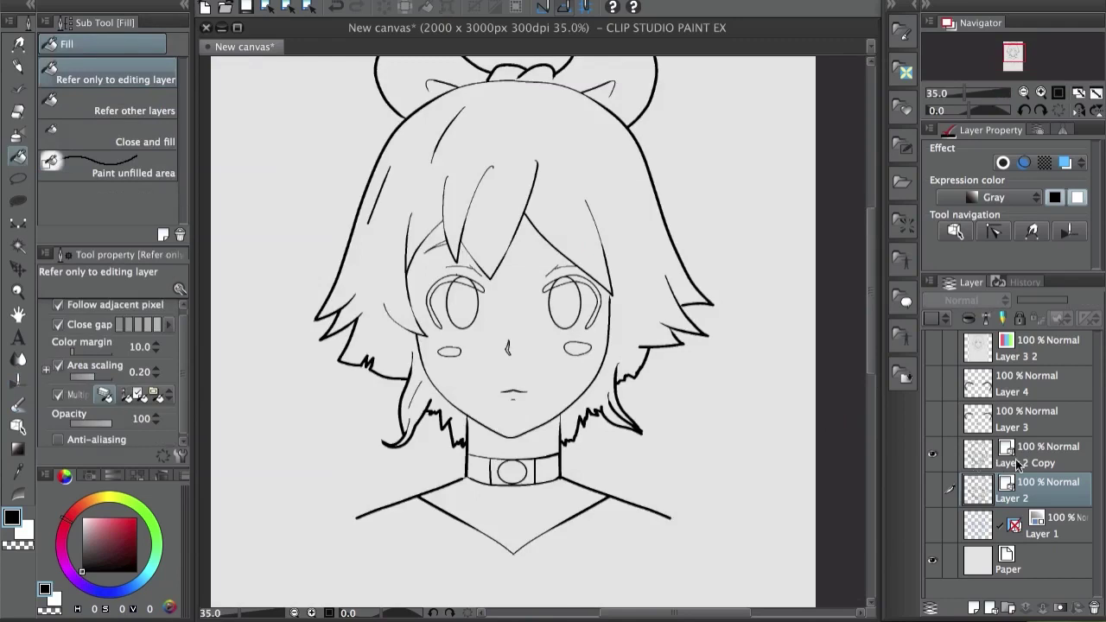
{"action": "left_click", "coordinate": [977, 450]}
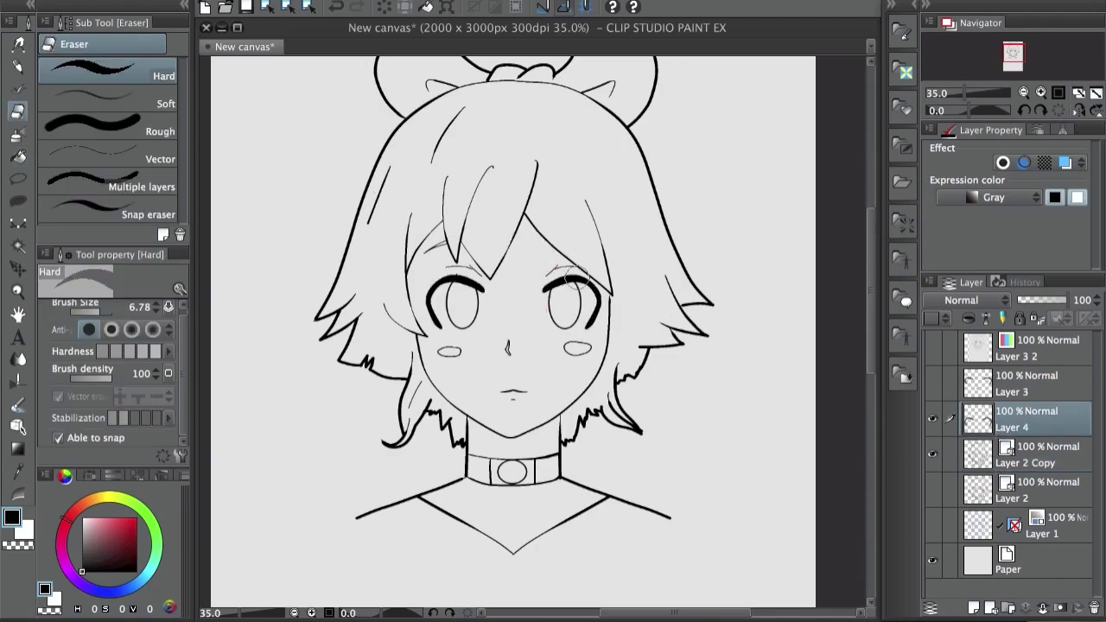
Step: Compare the eyes with and without the filled lashes by toggling the visibility of Layer 4
{"action": "left_click", "coordinate": [933, 419]}
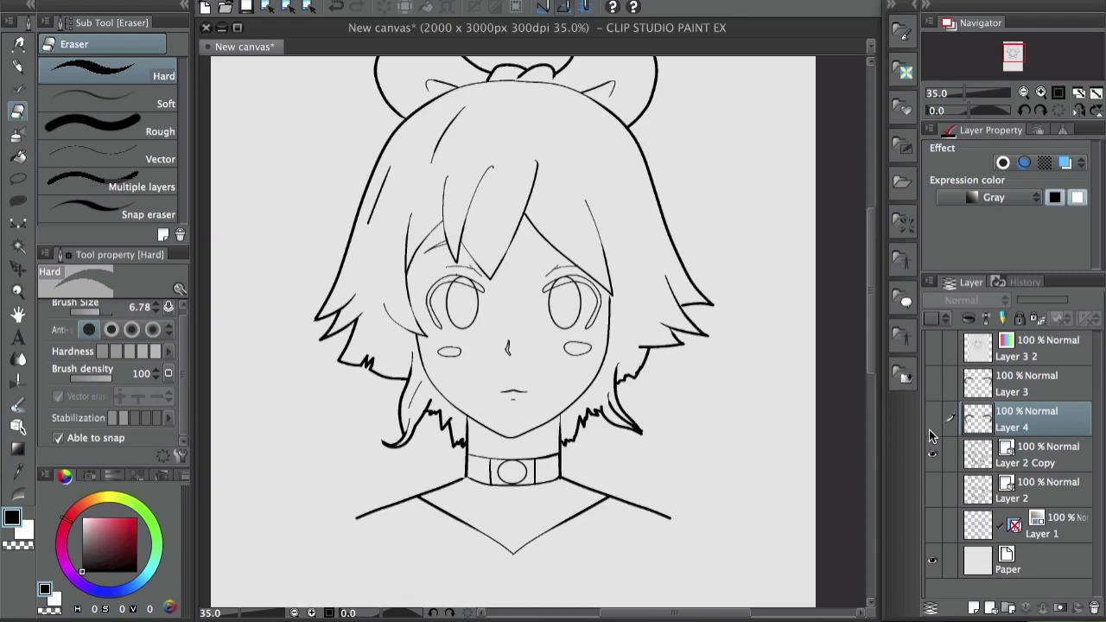
{"action": "scroll", "coordinate": [618, 366], "scroll_direction": "up", "scroll_amount": 3}
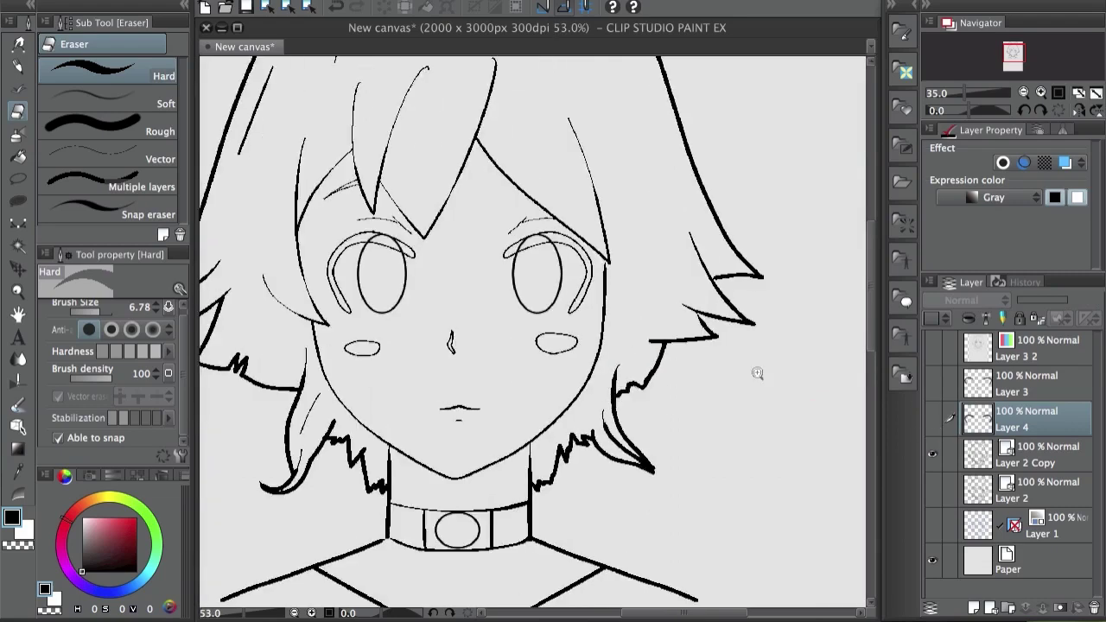
{"action": "left_click", "coordinate": [932, 419]}
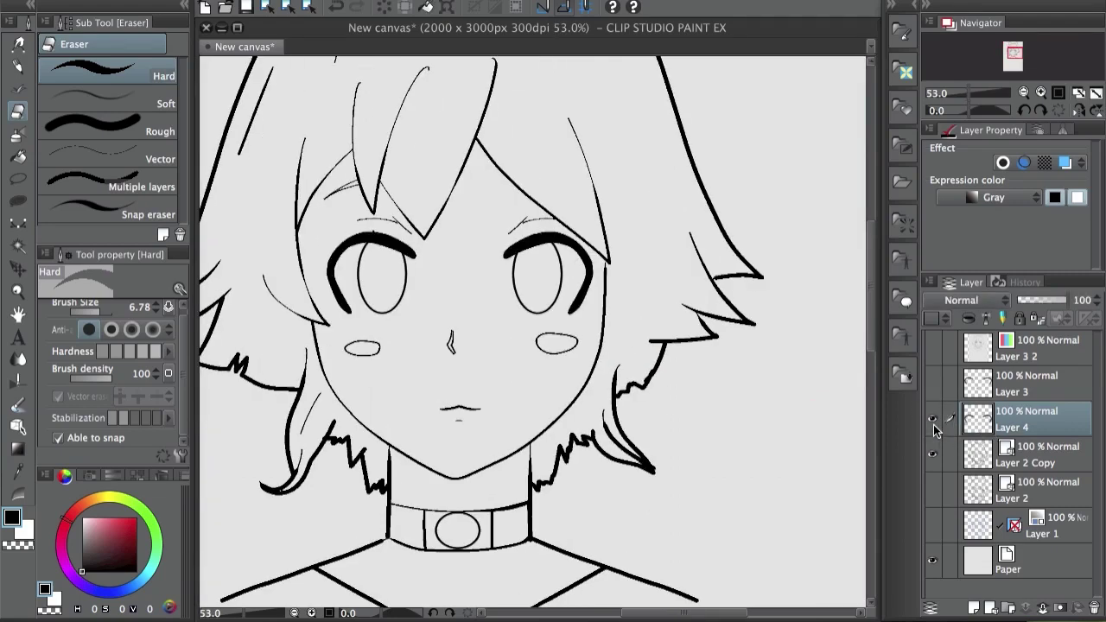
{"action": "left_click", "coordinate": [938, 423]}
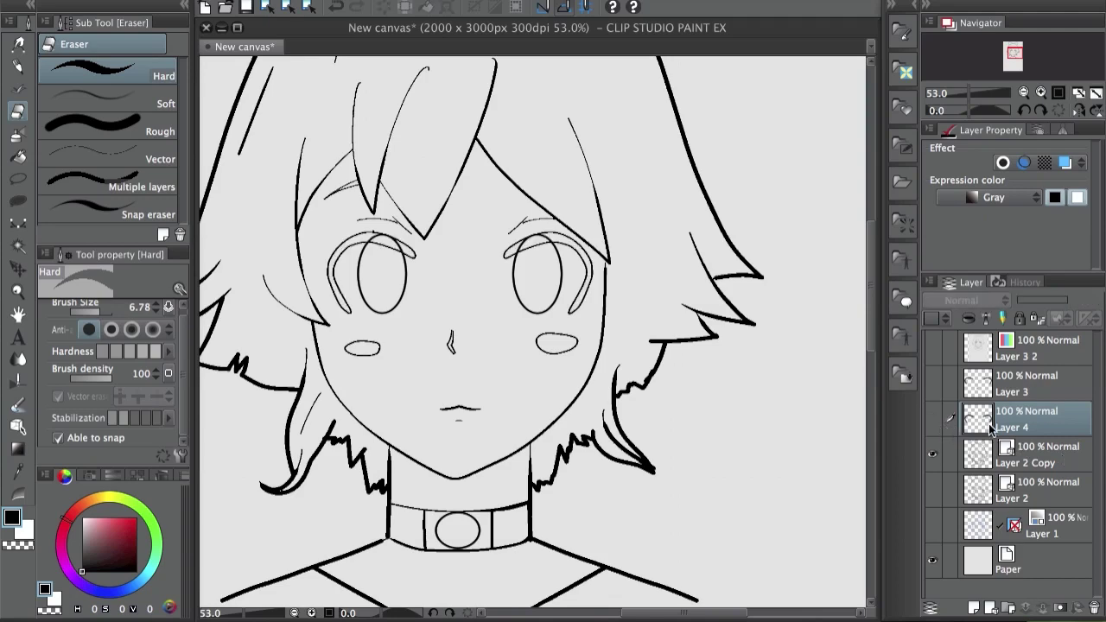
{"action": "left_click", "coordinate": [938, 422]}
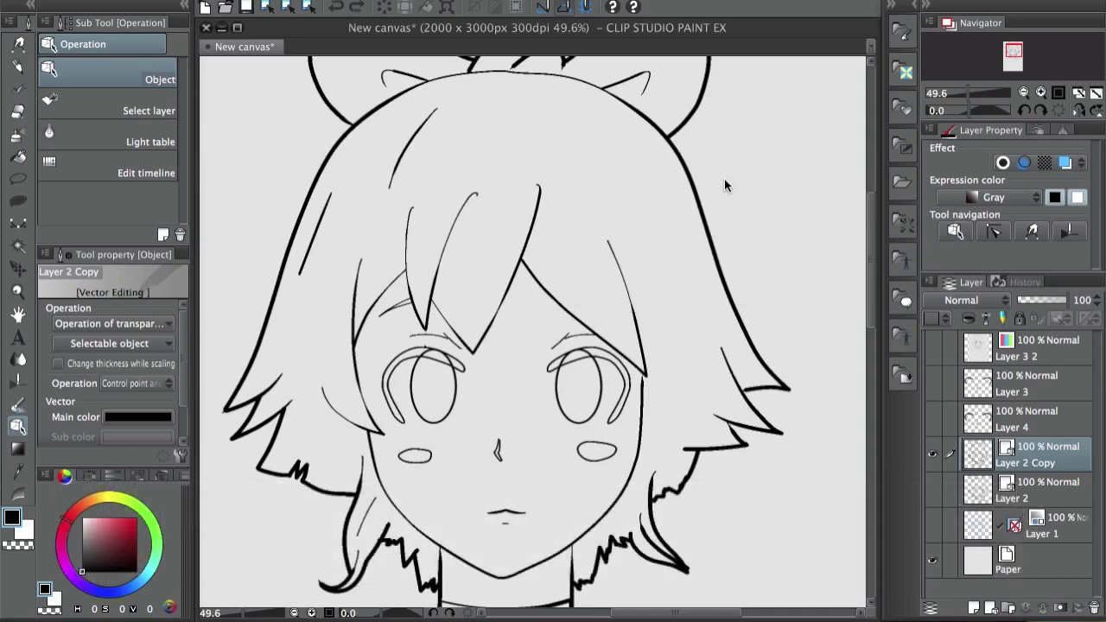
Step: Try to extend the thin hair strand above the right eye upward by moving its two upper control points
{"action": "left_click", "coordinate": [622, 284]}
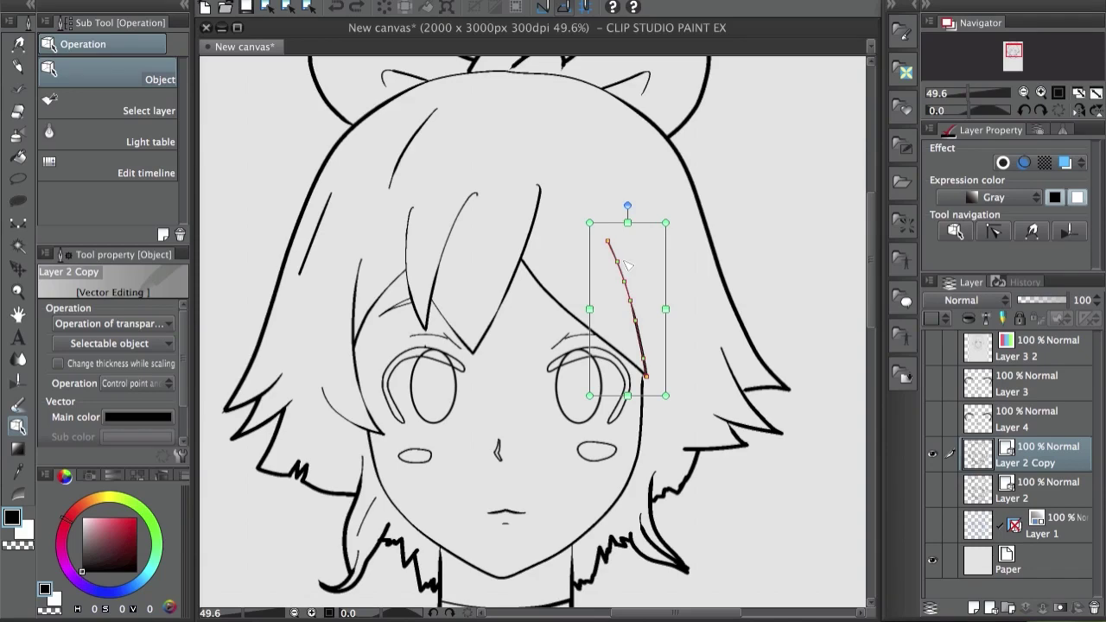
{"action": "left_click_drag", "start_coordinate": [610, 246], "coordinate": [539, 132]}
{"action": "left_click_drag", "start_coordinate": [618, 265], "coordinate": [598, 210]}
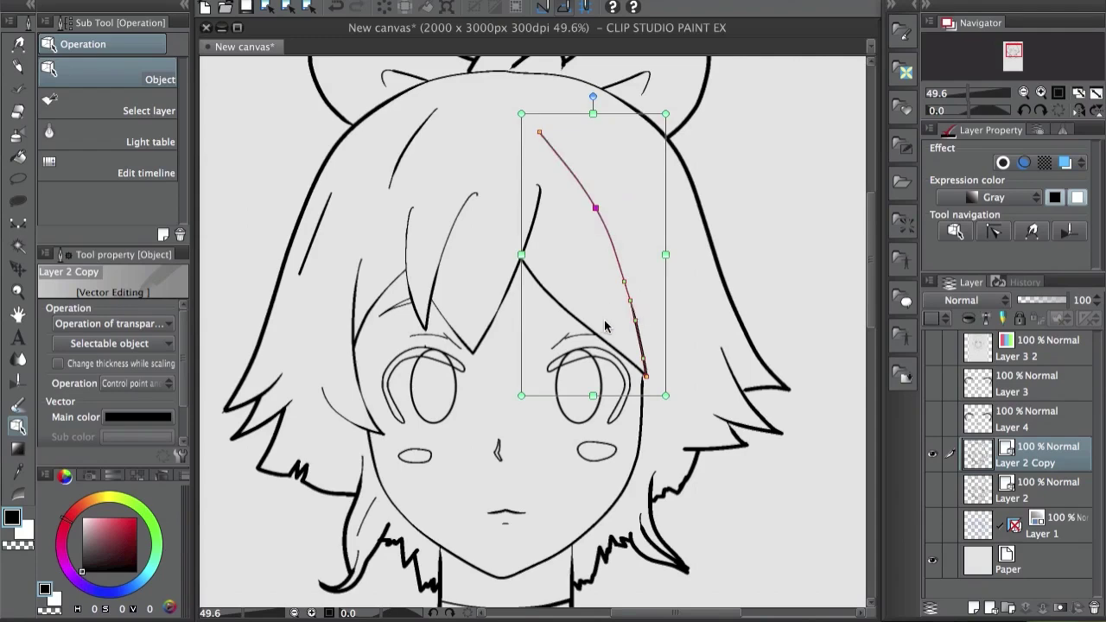
{"action": "left_click", "coordinate": [627, 301]}
{"action": "key", "text": "super+z"}
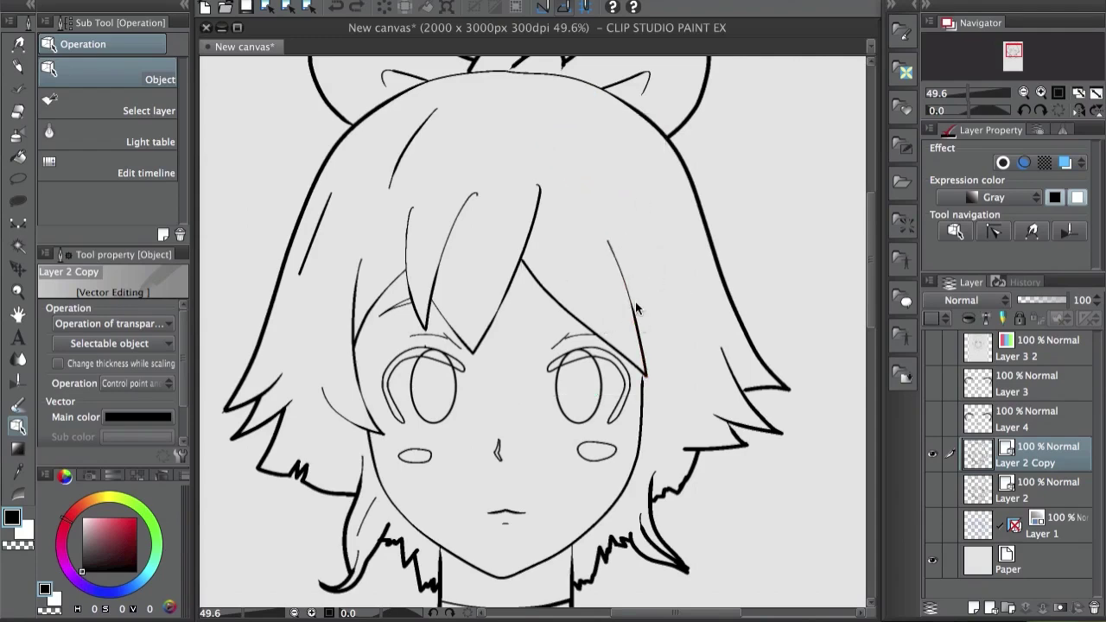
Step: Enlarge the thin hair strand above the right eye with its bounding box so it reaches higher and still ends at the bang tip
{"action": "left_click", "coordinate": [635, 302]}
{"action": "left_click_drag", "start_coordinate": [590, 223], "coordinate": [545, 136]}
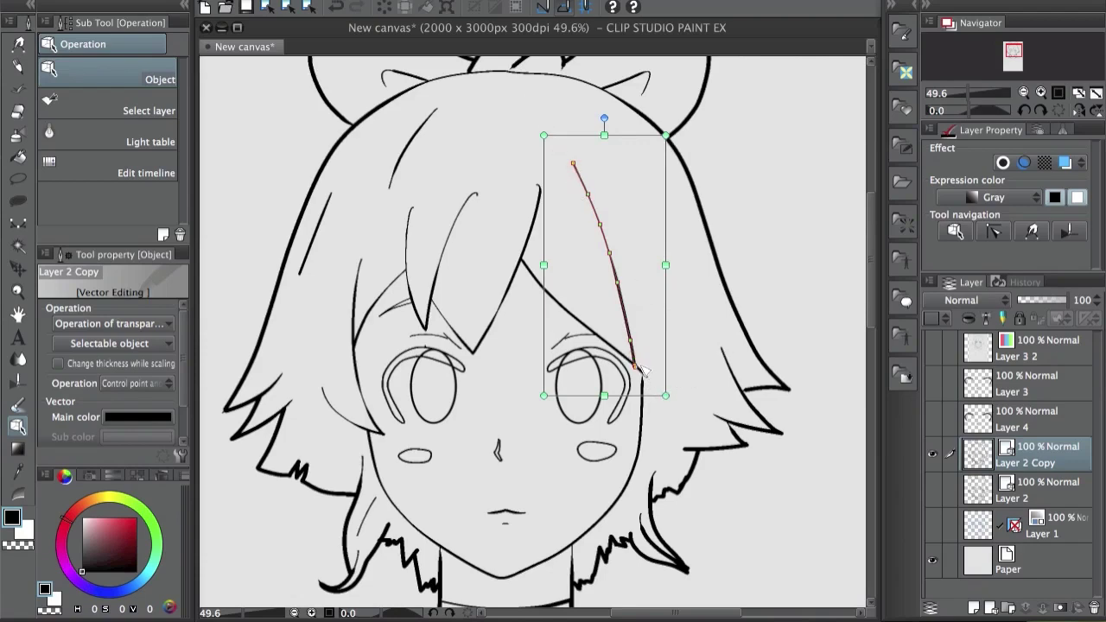
{"action": "mouse_move", "coordinate": [671, 403]}
{"action": "left_mouse_down"}
{"action": "mouse_move", "coordinate": [667, 395]}
{"action": "mouse_move", "coordinate": [681, 403]}
{"action": "left_mouse_up"}
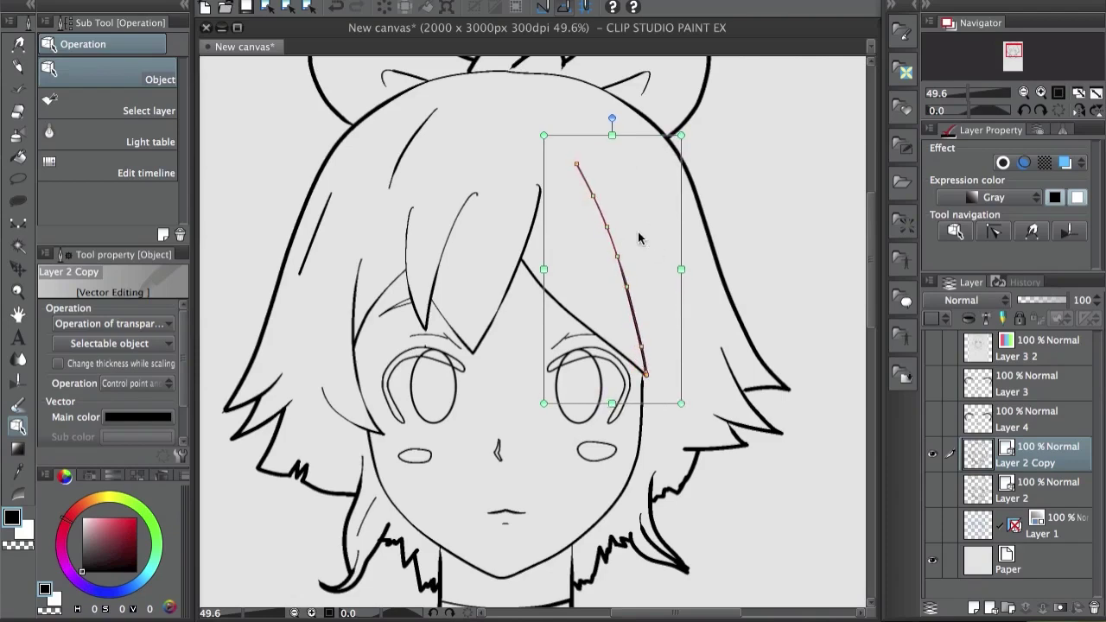
{"action": "left_click", "coordinate": [586, 227]}
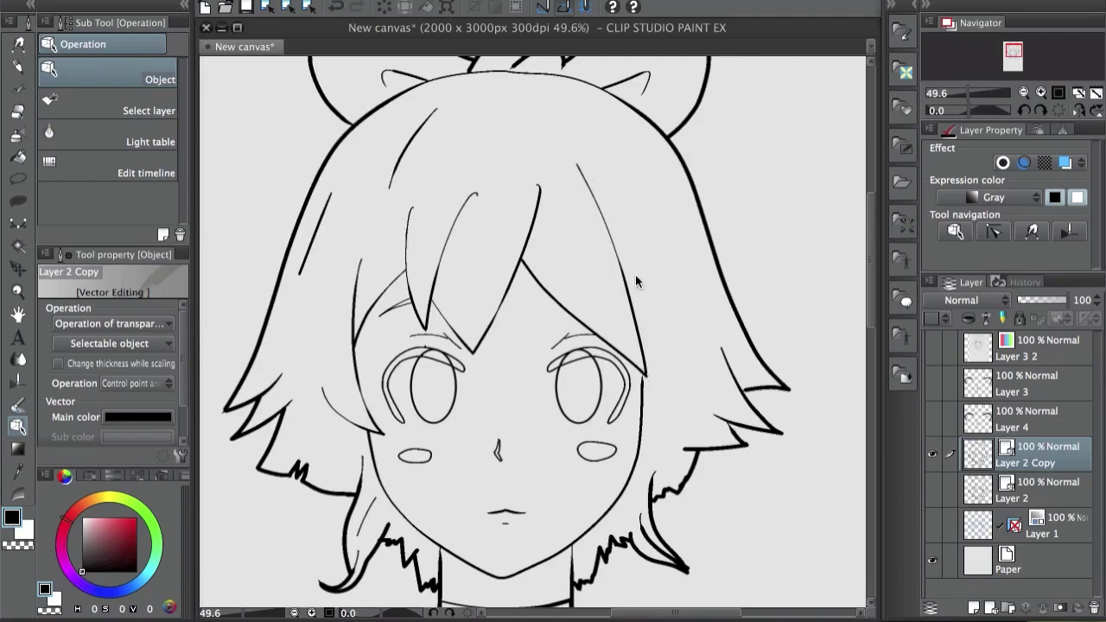
Step: Try to reshape the enlarged strand by moving its three upper control points, and undo the last two moves
{"action": "left_click", "coordinate": [630, 302]}
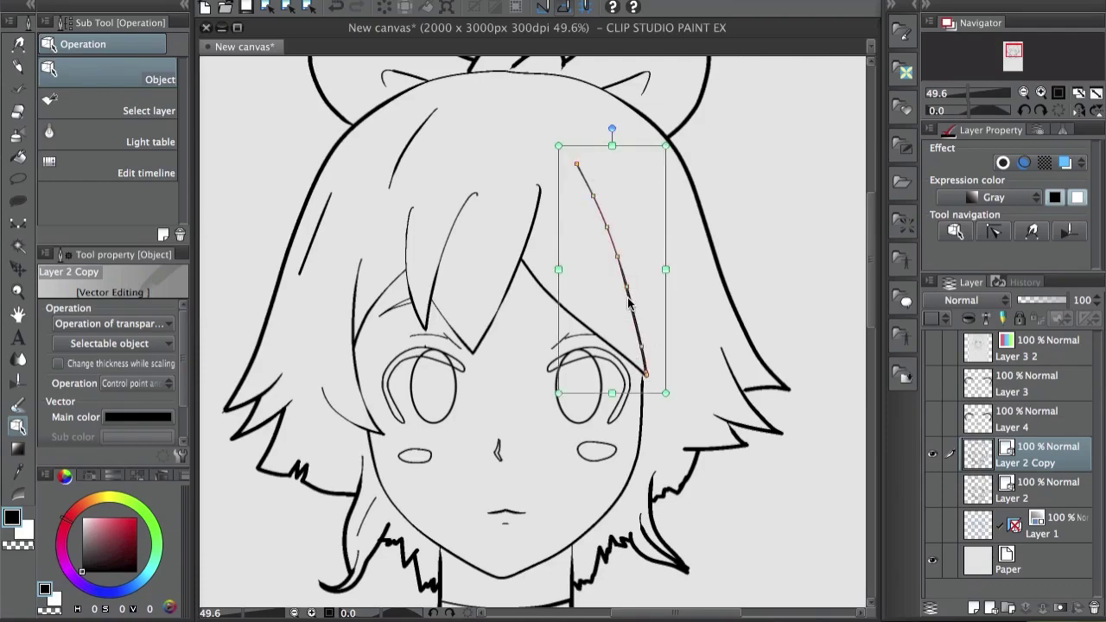
{"action": "left_click_drag", "start_coordinate": [578, 162], "coordinate": [589, 134]}
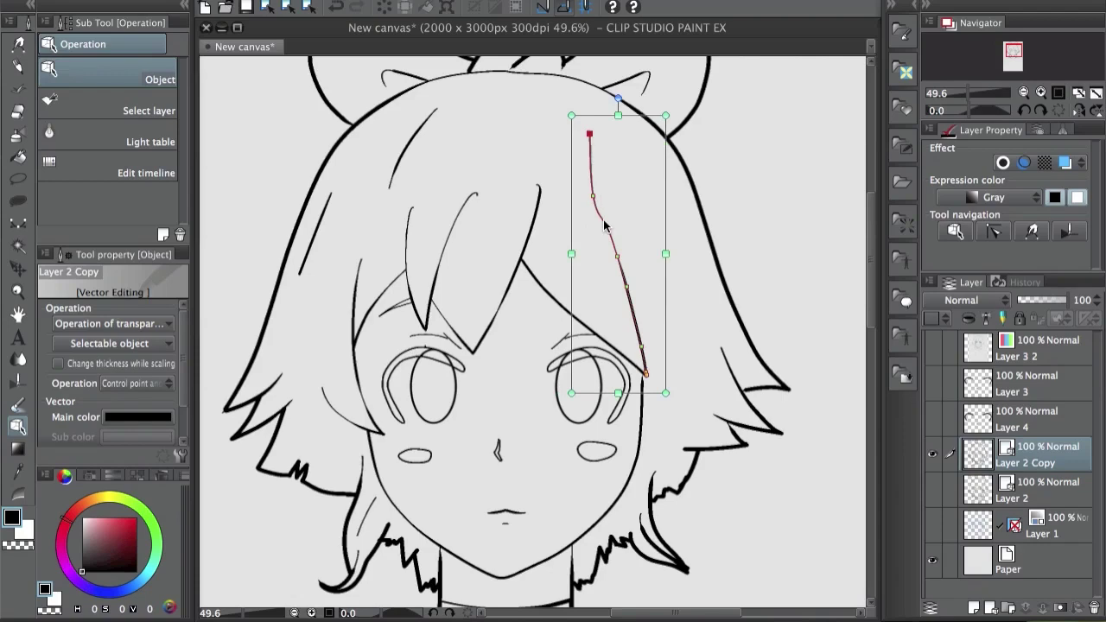
{"action": "left_click_drag", "start_coordinate": [594, 197], "coordinate": [605, 183]}
{"action": "left_click_drag", "start_coordinate": [608, 227], "coordinate": [607, 210]}
{"action": "left_click", "coordinate": [668, 239]}
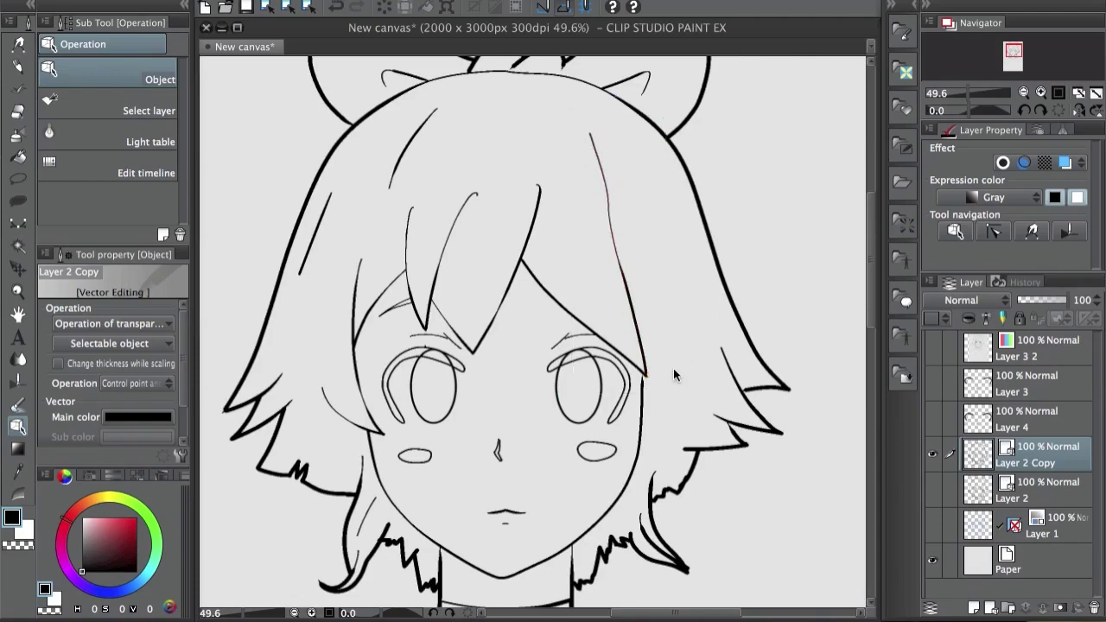
{"action": "key", "text": "ctrl+z"}
{"action": "key", "text": "ctrl+z"}
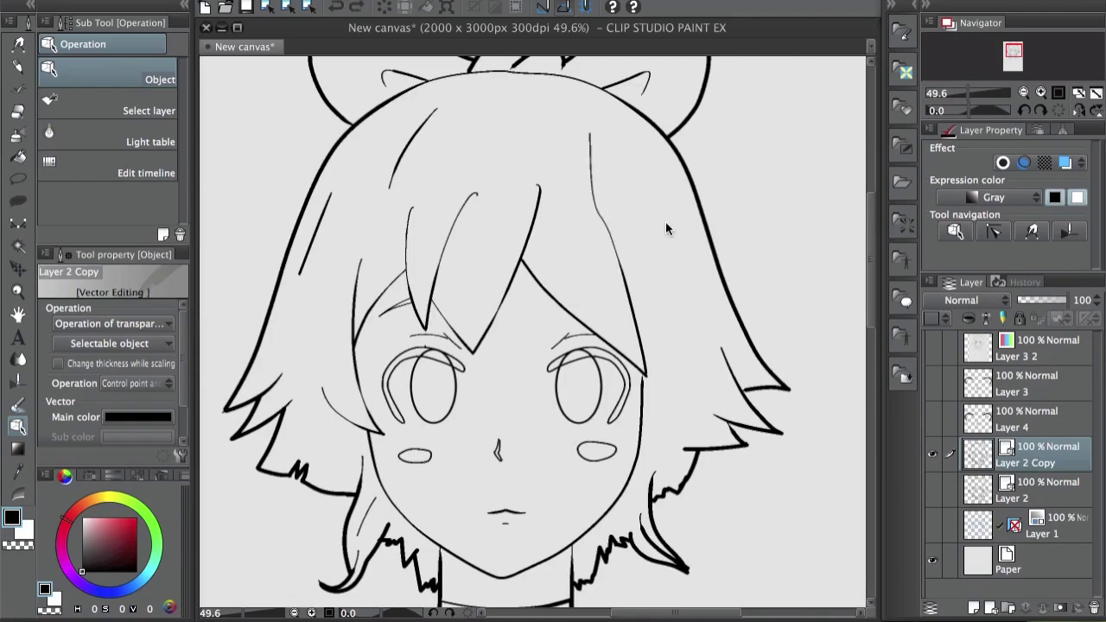
Step: Reselect the same strand and try scaling it down from its bounding box corner
{"action": "left_click", "coordinate": [629, 300]}
{"action": "mouse_move", "coordinate": [556, 142]}
{"action": "left_mouse_down"}
{"action": "mouse_move", "coordinate": [609, 240]}
{"action": "mouse_move", "coordinate": [568, 191]}
{"action": "left_mouse_up"}
{"action": "key", "text": "ctrl+z"}
{"action": "mouse_move", "coordinate": [664, 336]}
{"action": "left_mouse_down"}
{"action": "mouse_move", "coordinate": [620, 356]}
{"action": "mouse_move", "coordinate": [631, 370]}
{"action": "left_mouse_up"}
{"action": "left_click_drag", "start_coordinate": [502, 146], "coordinate": [521, 193]}
{"action": "left_click_drag", "start_coordinate": [505, 158], "coordinate": [512, 152]}
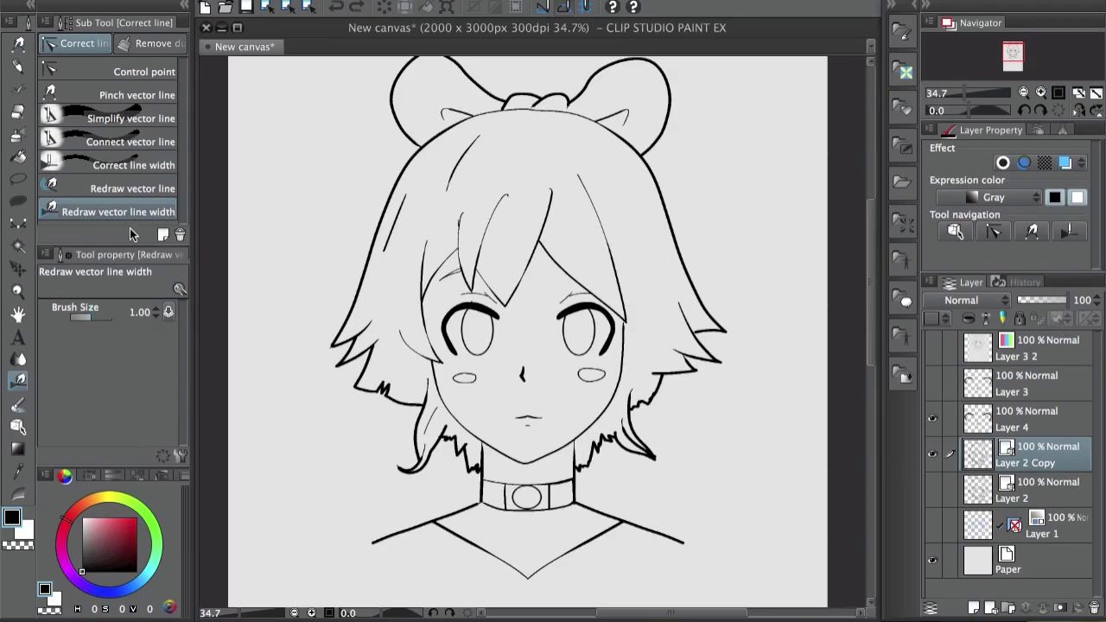
Step: Set the Redraw vector line width brush size to 5.00 and thicken the outer hair outlines, right bow loop and left bow's upper edge
{"action": "left_click", "coordinate": [169, 314]}
{"action": "left_click", "coordinate": [96, 317]}
{"action": "left_click_drag", "start_coordinate": [96, 317], "coordinate": [100, 315]}
{"action": "left_click", "coordinate": [154, 317]}
{"action": "left_click", "coordinate": [155, 316]}
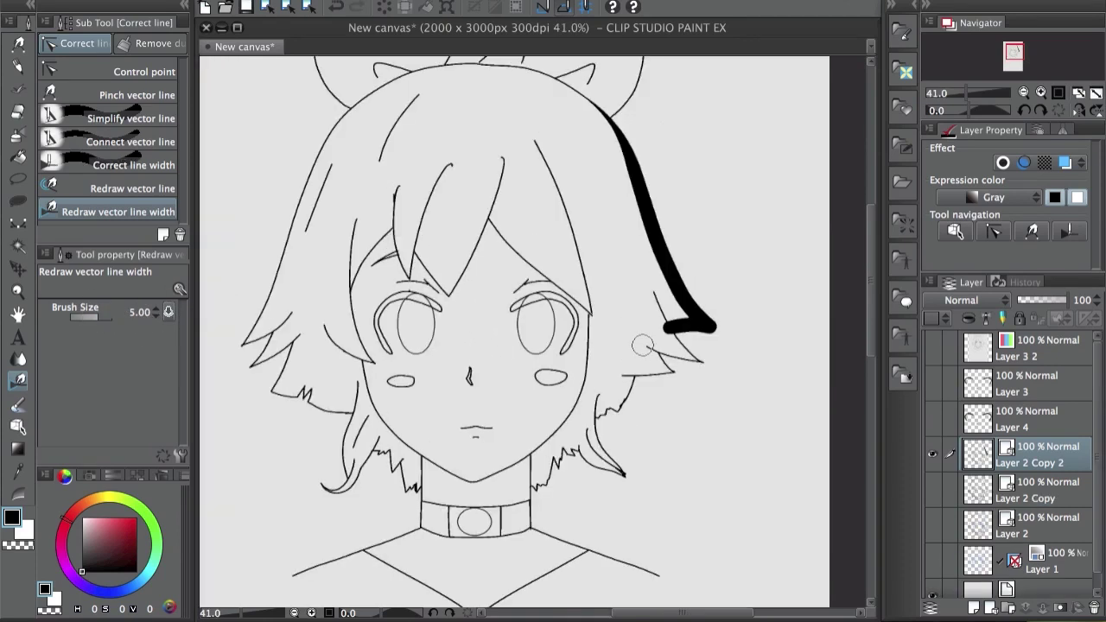
{"action": "left_click_drag", "start_coordinate": [671, 266], "coordinate": [678, 352]}
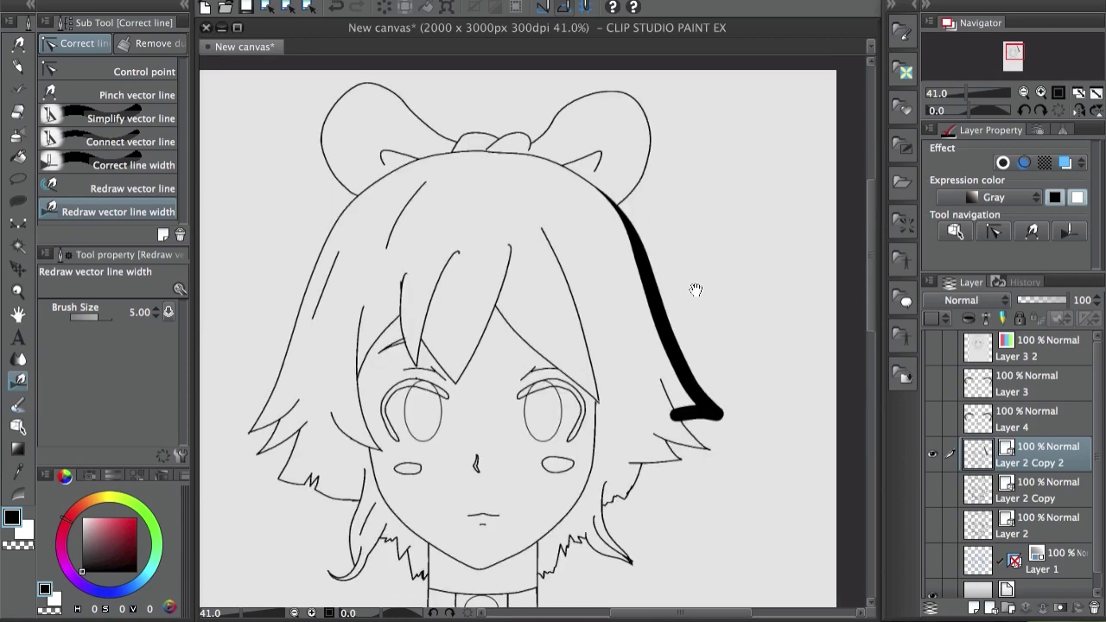
{"action": "left_click_drag", "start_coordinate": [696, 288], "coordinate": [697, 363]}
{"action": "mouse_move", "coordinate": [626, 268]}
{"action": "left_mouse_down"}
{"action": "mouse_move", "coordinate": [657, 231]}
{"action": "mouse_move", "coordinate": [647, 176]}
{"action": "mouse_move", "coordinate": [591, 157]}
{"action": "mouse_move", "coordinate": [534, 212]}
{"action": "left_mouse_up"}
{"action": "mouse_move", "coordinate": [440, 207]}
{"action": "left_mouse_down"}
{"action": "mouse_move", "coordinate": [387, 158]}
{"action": "mouse_move", "coordinate": [322, 197]}
{"action": "left_mouse_up"}
{"action": "left_click_drag", "start_coordinate": [400, 228], "coordinate": [510, 105]}
{"action": "mouse_move", "coordinate": [448, 175]}
{"action": "left_mouse_down"}
{"action": "mouse_move", "coordinate": [350, 331]}
{"action": "mouse_move", "coordinate": [310, 351]}
{"action": "mouse_move", "coordinate": [368, 404]}
{"action": "left_mouse_up"}
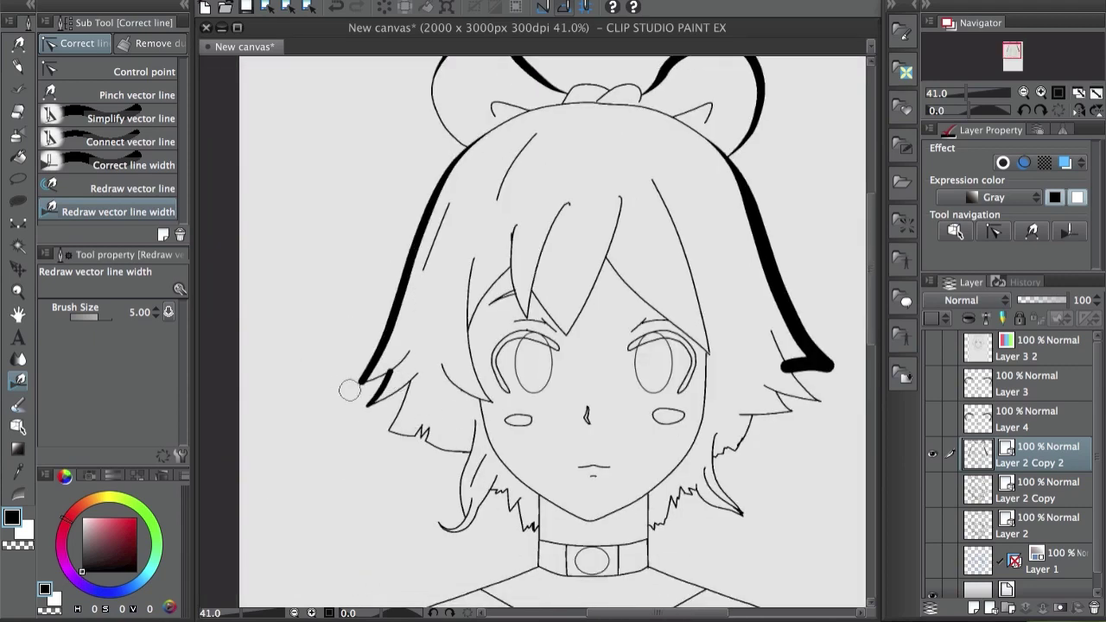
Step: Reduce the brush size to 2.00 and redraw the width of the right hair outline, central bangs and strands framing the left eye
{"action": "left_click_drag", "start_coordinate": [90, 320], "coordinate": [95, 320]}
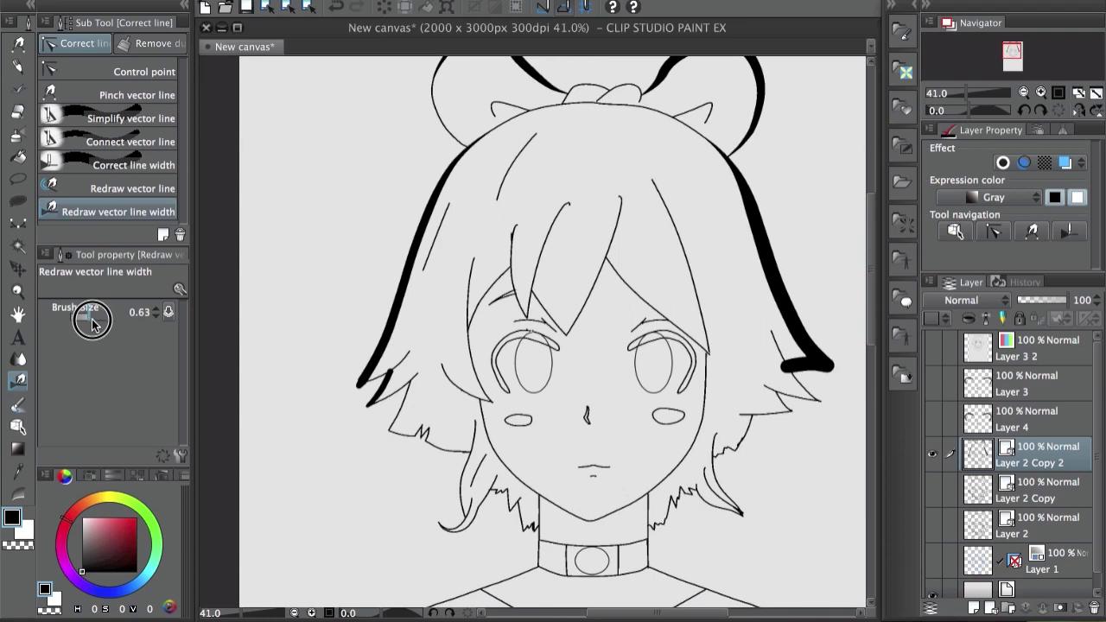
{"action": "left_click", "coordinate": [159, 309]}
{"action": "left_click", "coordinate": [159, 317]}
{"action": "left_click_drag", "start_coordinate": [745, 312], "coordinate": [698, 295]}
{"action": "mouse_move", "coordinate": [681, 142]}
{"action": "left_mouse_down"}
{"action": "mouse_move", "coordinate": [783, 339]}
{"action": "mouse_move", "coordinate": [722, 343]}
{"action": "mouse_move", "coordinate": [778, 385]}
{"action": "mouse_move", "coordinate": [698, 366]}
{"action": "mouse_move", "coordinate": [728, 354]}
{"action": "mouse_move", "coordinate": [711, 299]}
{"action": "left_mouse_up"}
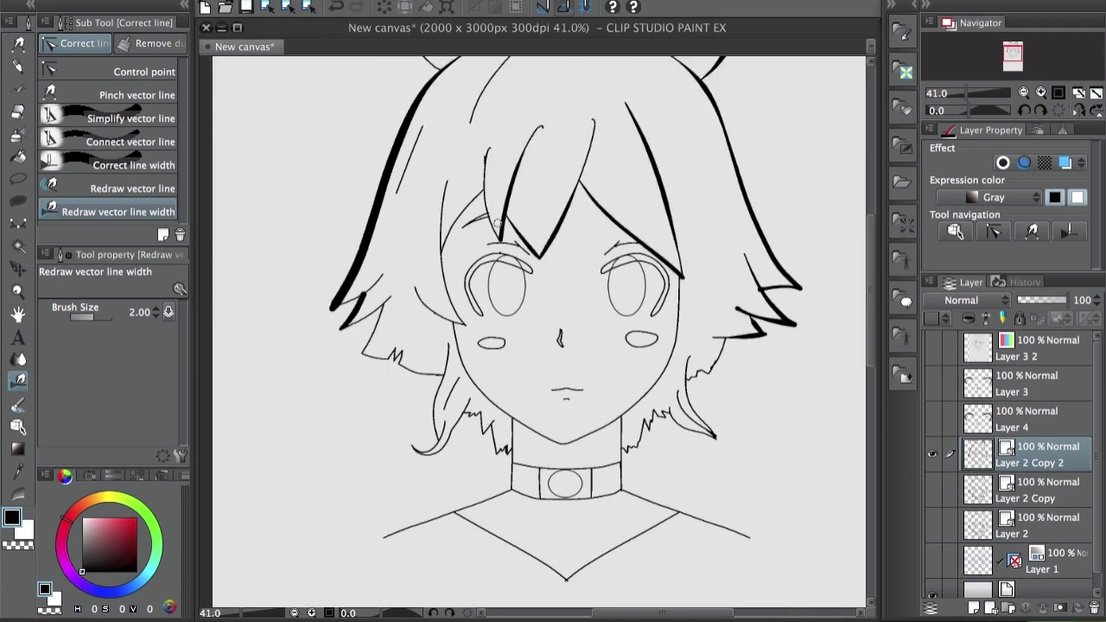
{"action": "left_click_drag", "start_coordinate": [486, 166], "coordinate": [501, 242]}
{"action": "left_click_drag", "start_coordinate": [482, 191], "coordinate": [441, 254]}
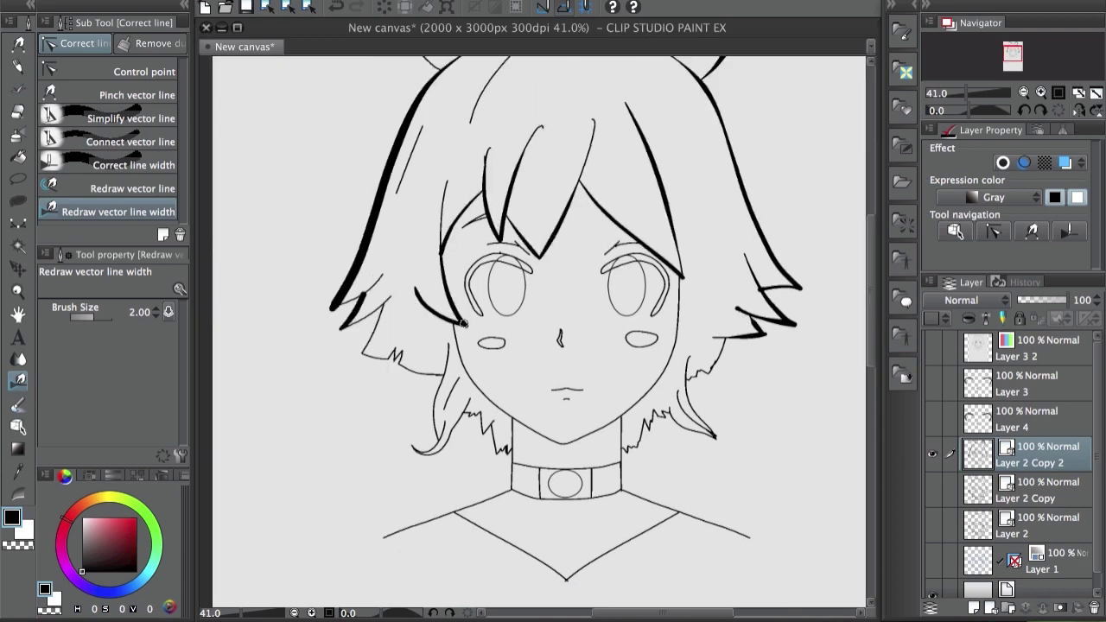
Step: Redraw the jaw line's width on both sides of the face down to the chin at brush size 2.00
{"action": "left_click_drag", "start_coordinate": [671, 355], "coordinate": [646, 342]}
{"action": "left_click_drag", "start_coordinate": [653, 275], "coordinate": [538, 426]}
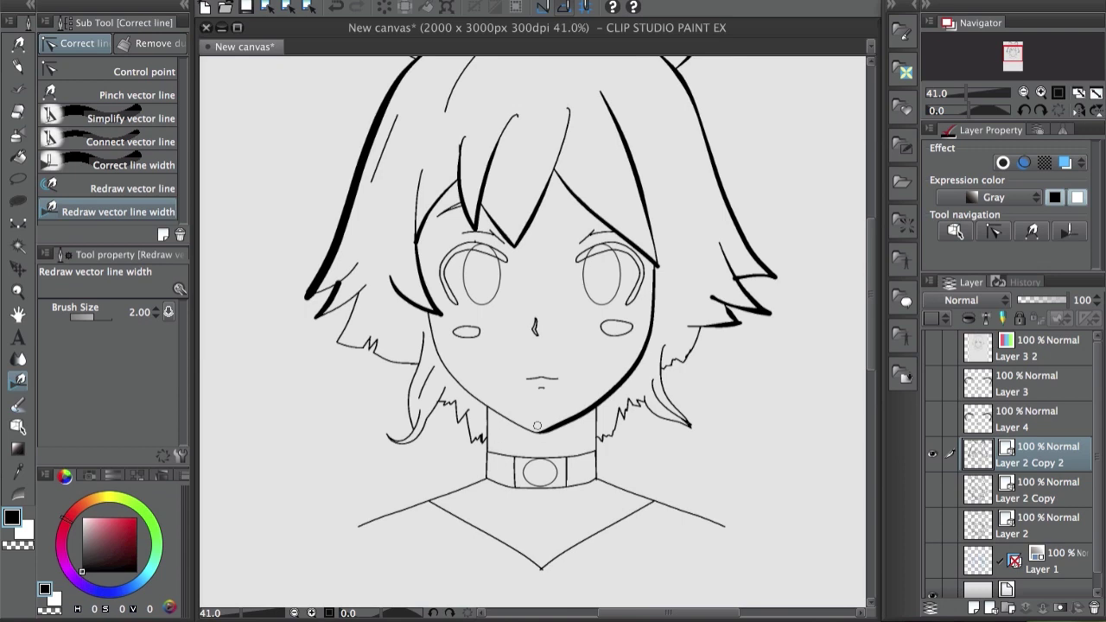
{"action": "left_click_drag", "start_coordinate": [447, 366], "coordinate": [565, 423]}
{"action": "left_click_drag", "start_coordinate": [440, 363], "coordinate": [519, 420]}
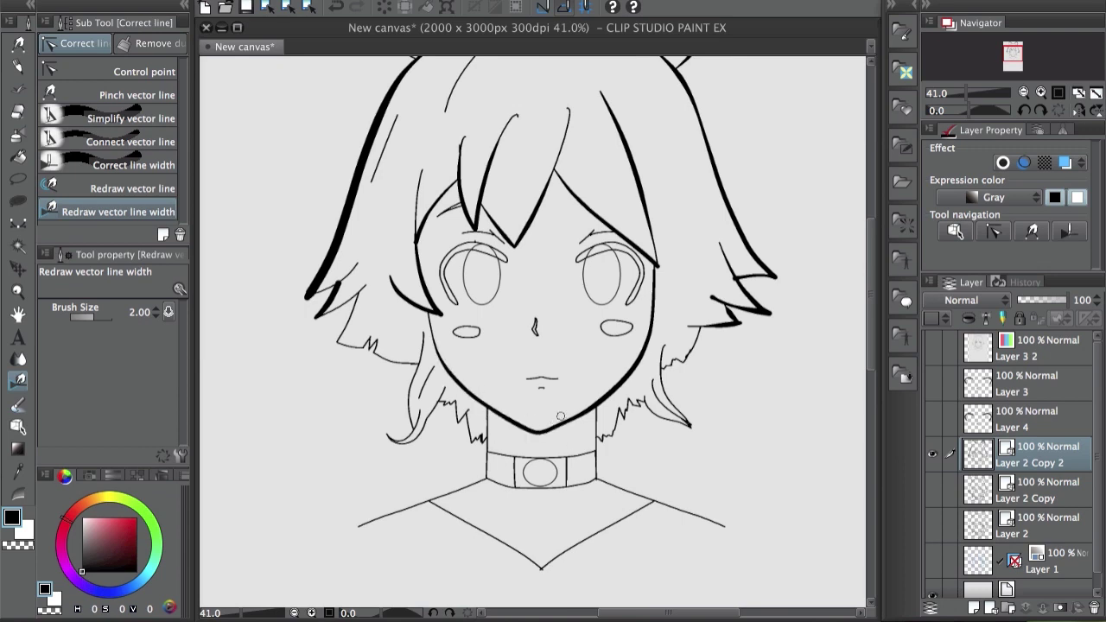
Step: Thicken the left side's hair tips, the jagged hair beside the neck and the left hanging lock at brush size 2.00
{"action": "left_click_drag", "start_coordinate": [648, 135], "coordinate": [635, 236]}
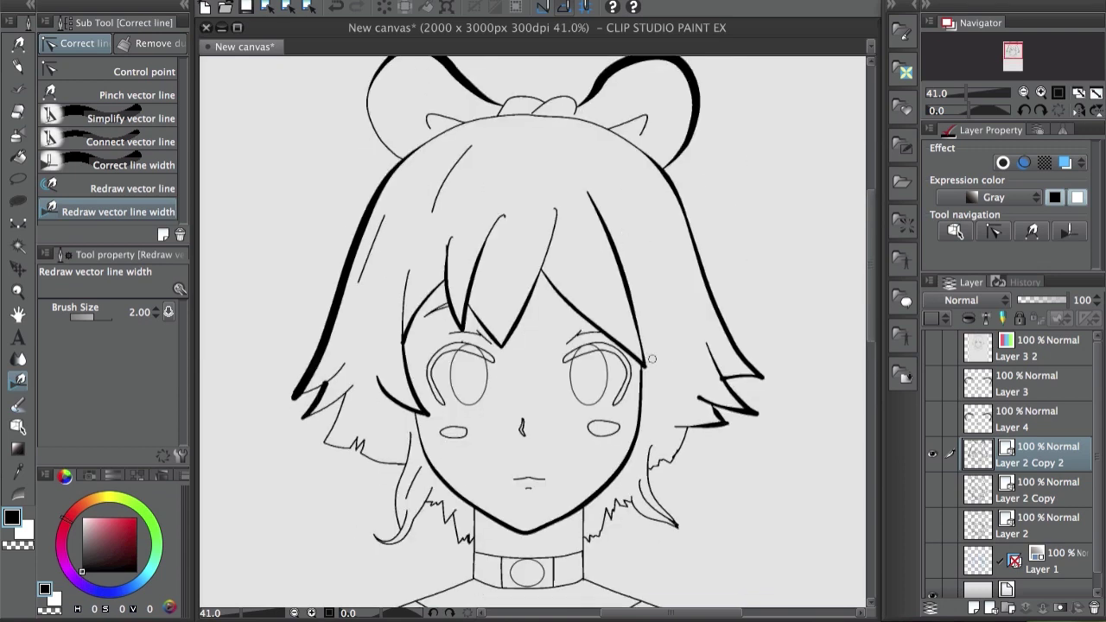
{"action": "left_click_drag", "start_coordinate": [509, 392], "coordinate": [539, 220]}
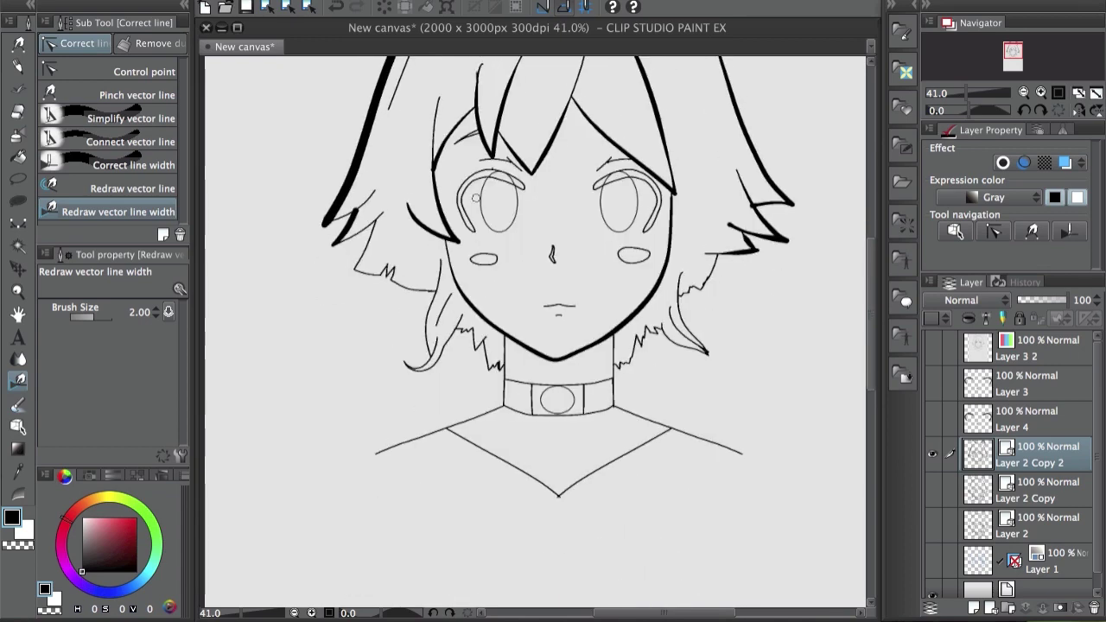
{"action": "left_click_drag", "start_coordinate": [379, 213], "coordinate": [316, 251]}
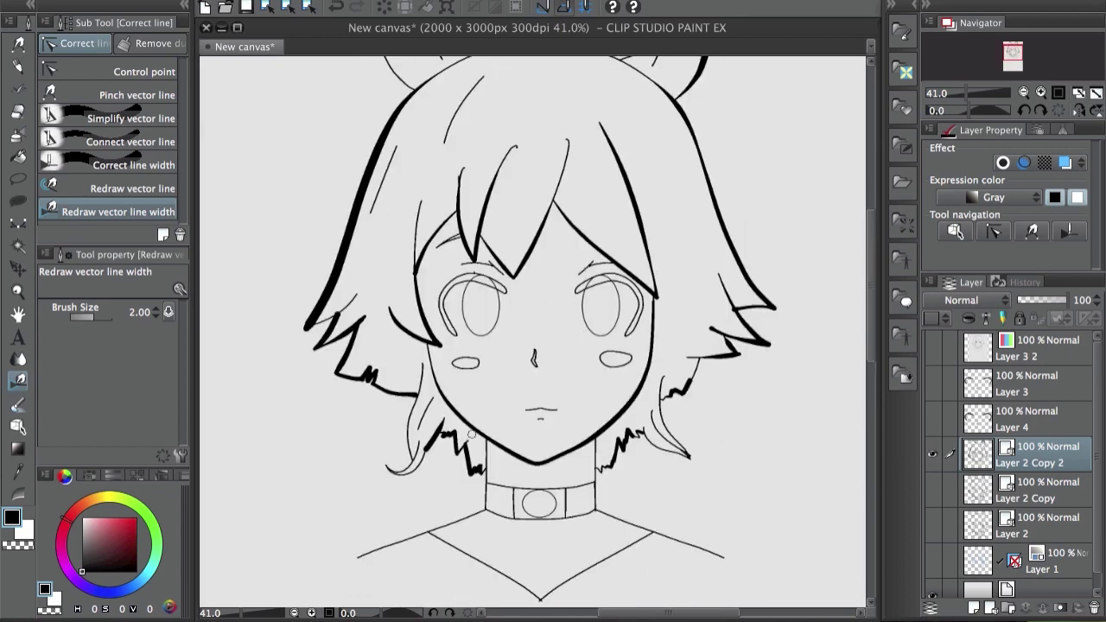
{"action": "mouse_move", "coordinate": [413, 408]}
{"action": "left_mouse_down"}
{"action": "mouse_move", "coordinate": [415, 463]}
{"action": "mouse_move", "coordinate": [386, 468]}
{"action": "mouse_move", "coordinate": [426, 450]}
{"action": "left_mouse_up"}
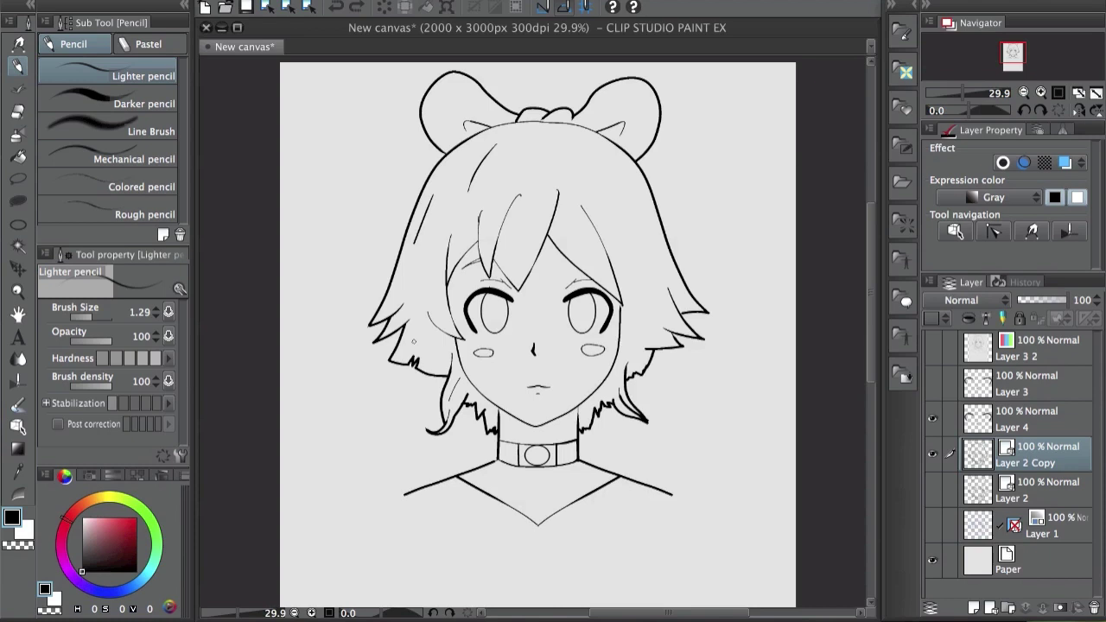
{"action": "left_click_drag", "start_coordinate": [506, 419], "coordinate": [637, 386]}
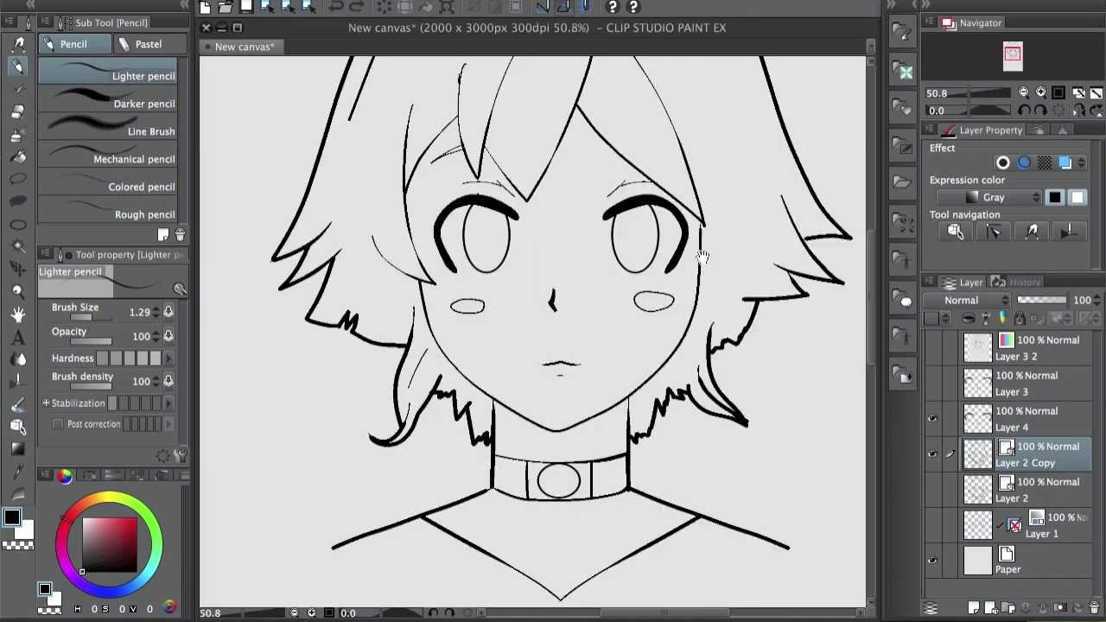
{"action": "left_click_drag", "start_coordinate": [781, 225], "coordinate": [703, 308]}
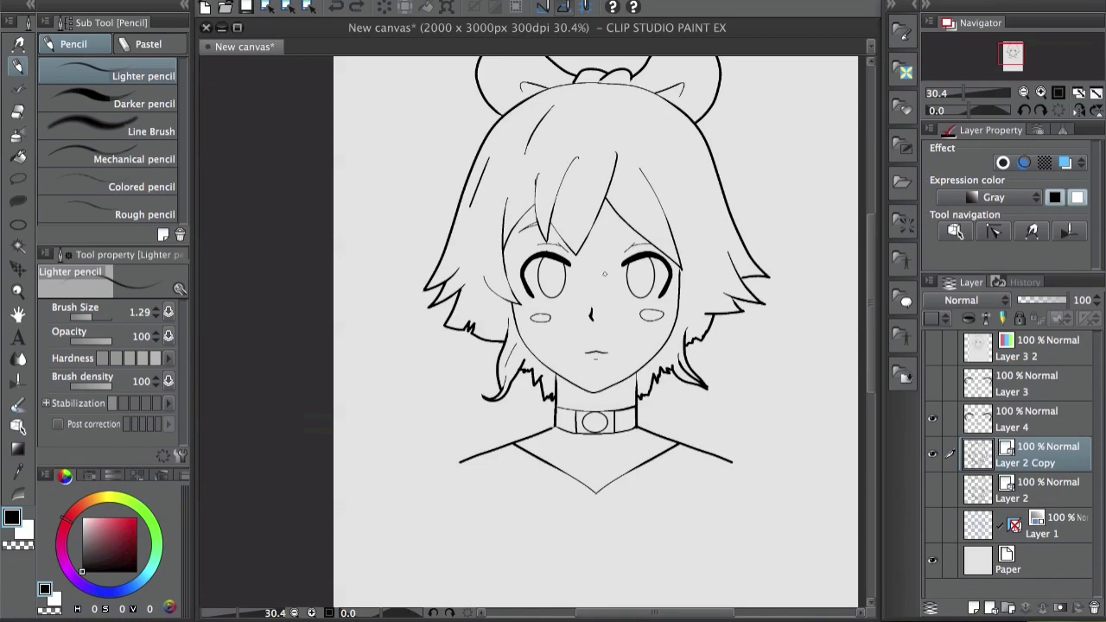
{"action": "scroll", "coordinate": [607, 260], "scroll_direction": "up", "scroll_amount": 2}
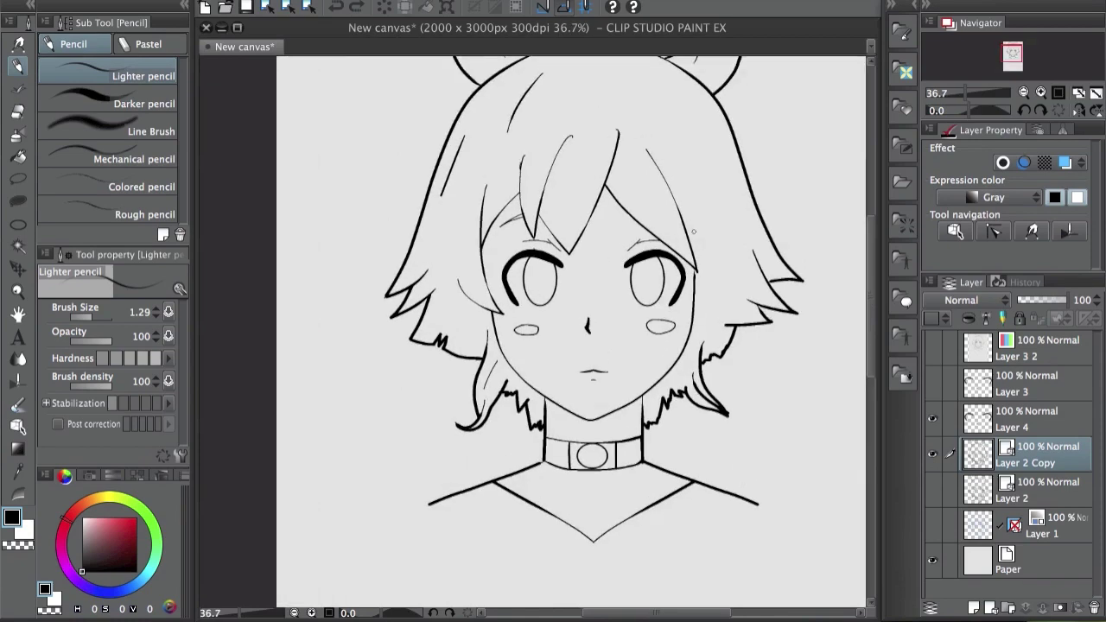
{"action": "scroll", "coordinate": [731, 467], "scroll_direction": "down", "scroll_amount": 4}
{"action": "scroll", "coordinate": [731, 466], "scroll_direction": "up", "scroll_amount": 3}
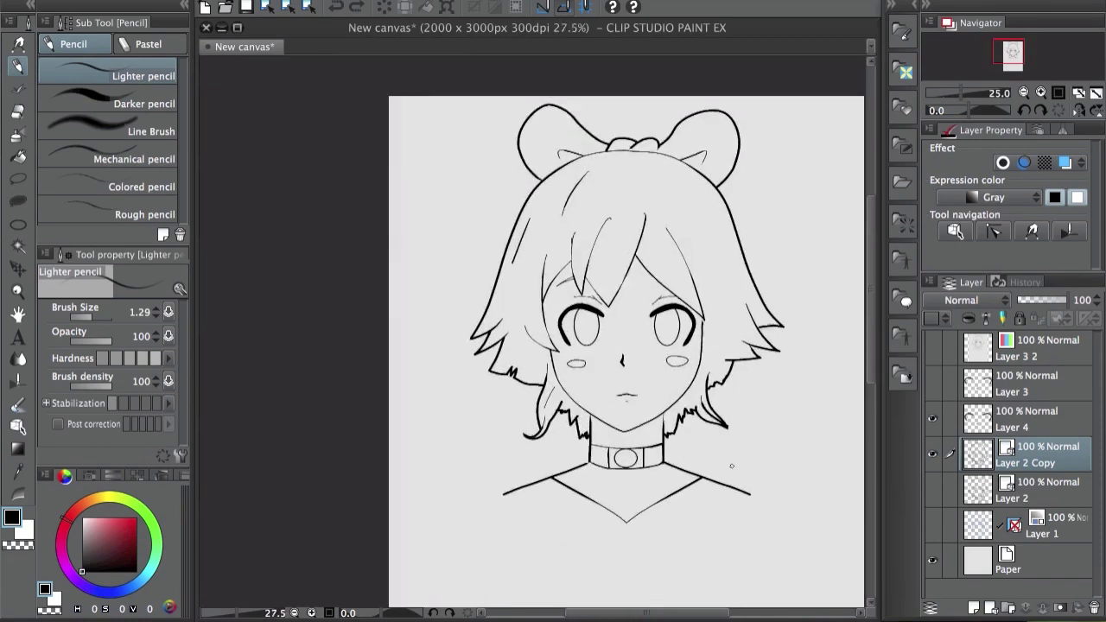